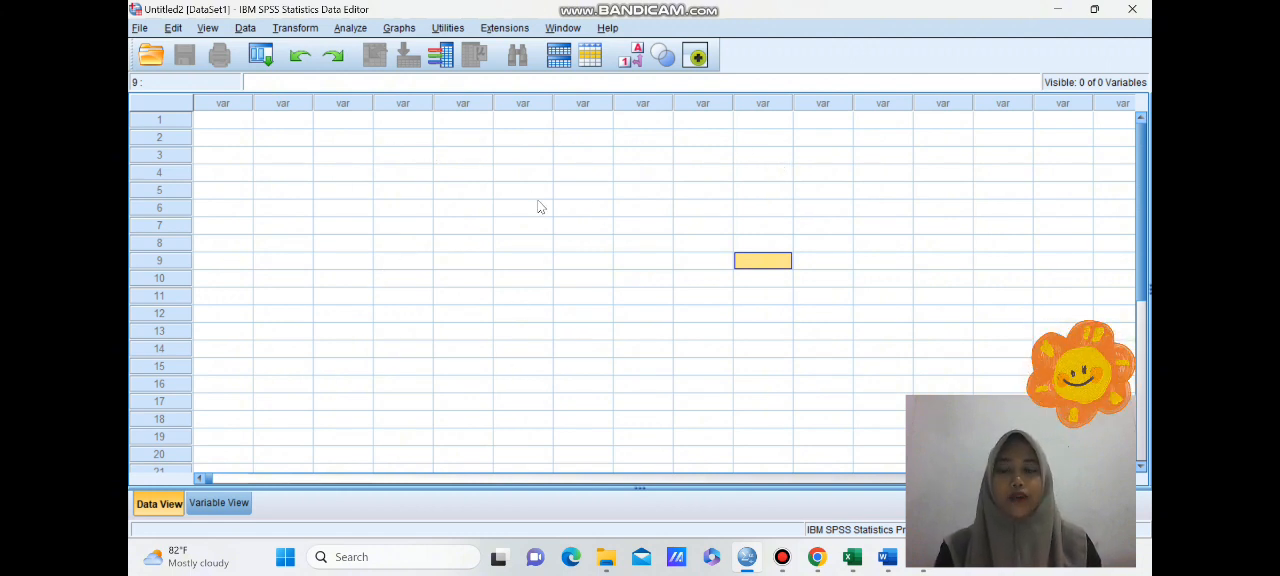
- Define two variables named Hasil and Kelas in the variable definitions of the empty dataset
left_click(228, 503)
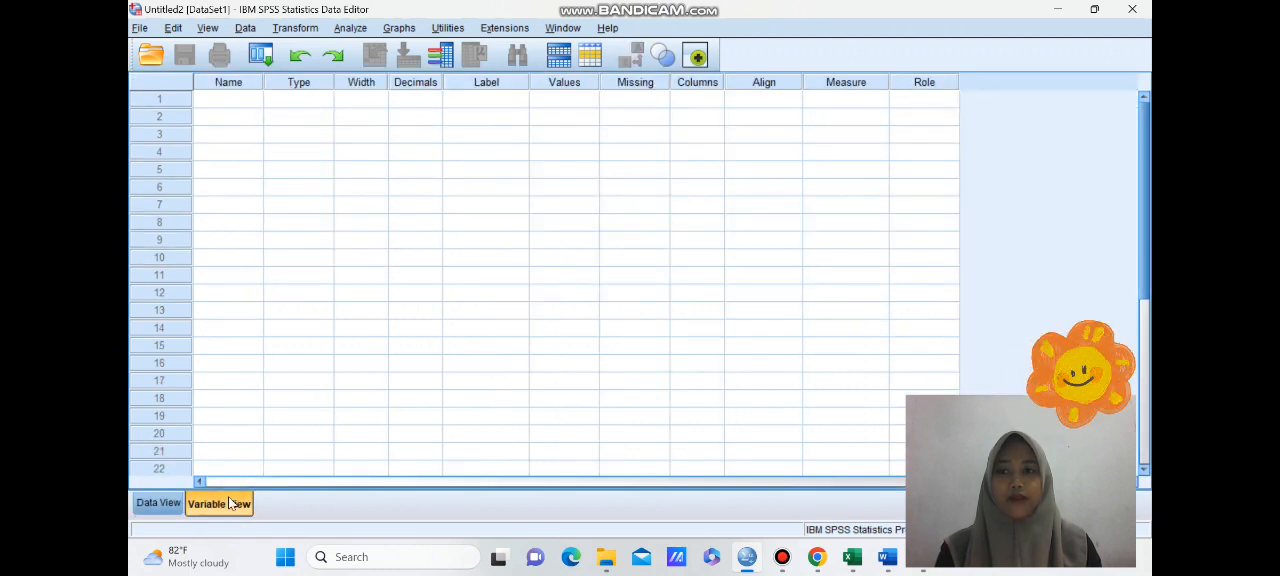
left_click(228, 101)
type("H")
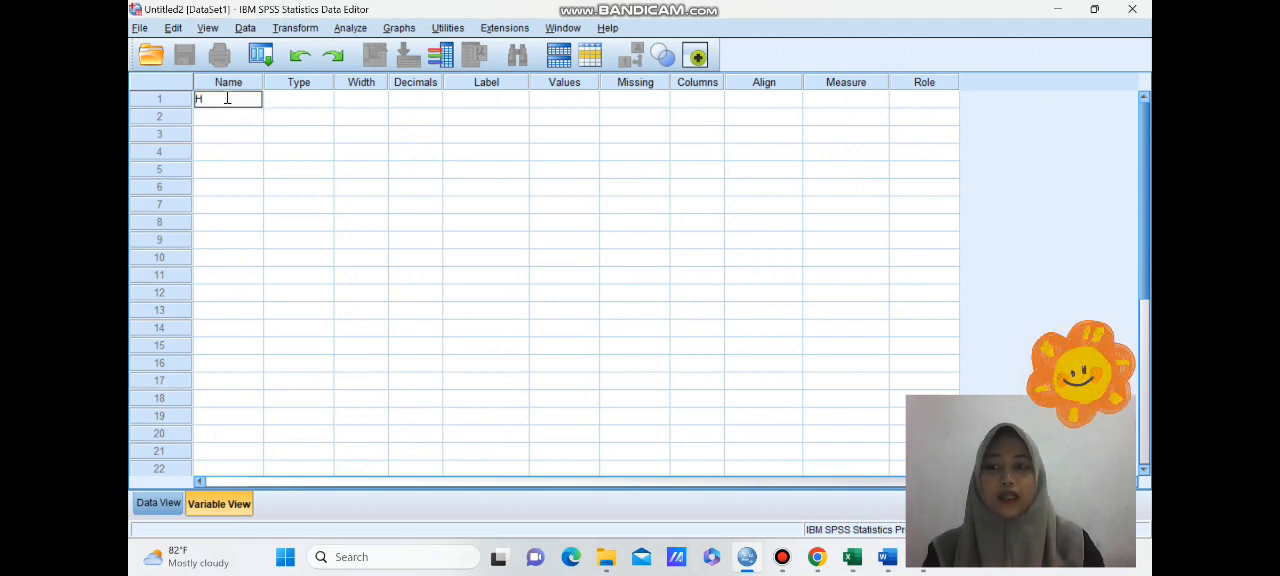
type("asil")
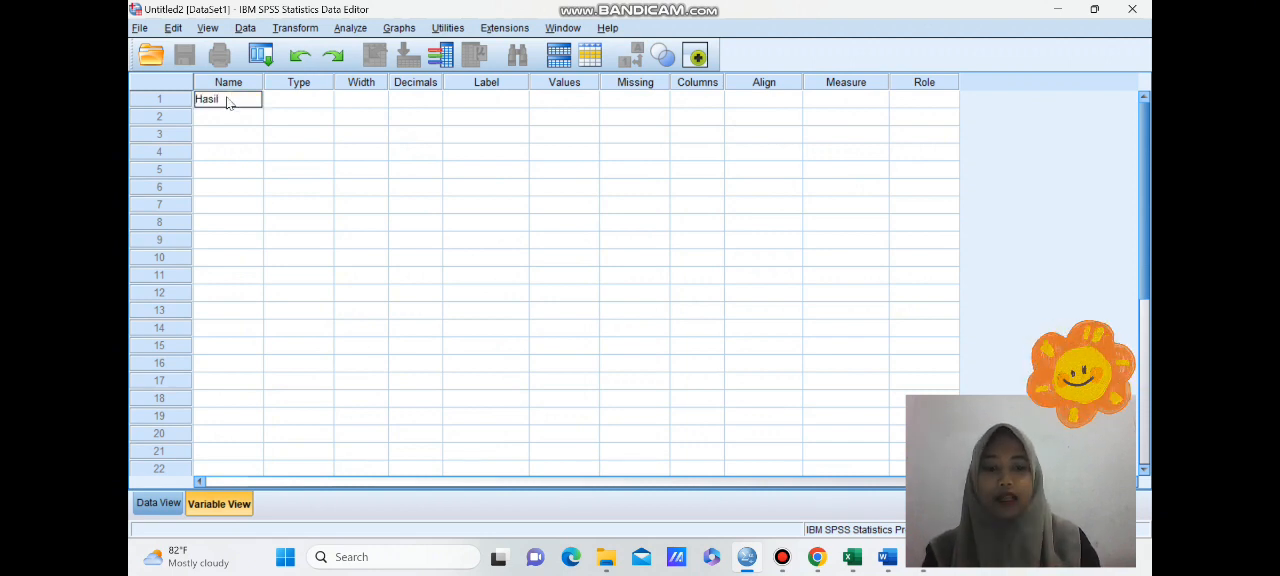
key("Return")
type("Kelas")
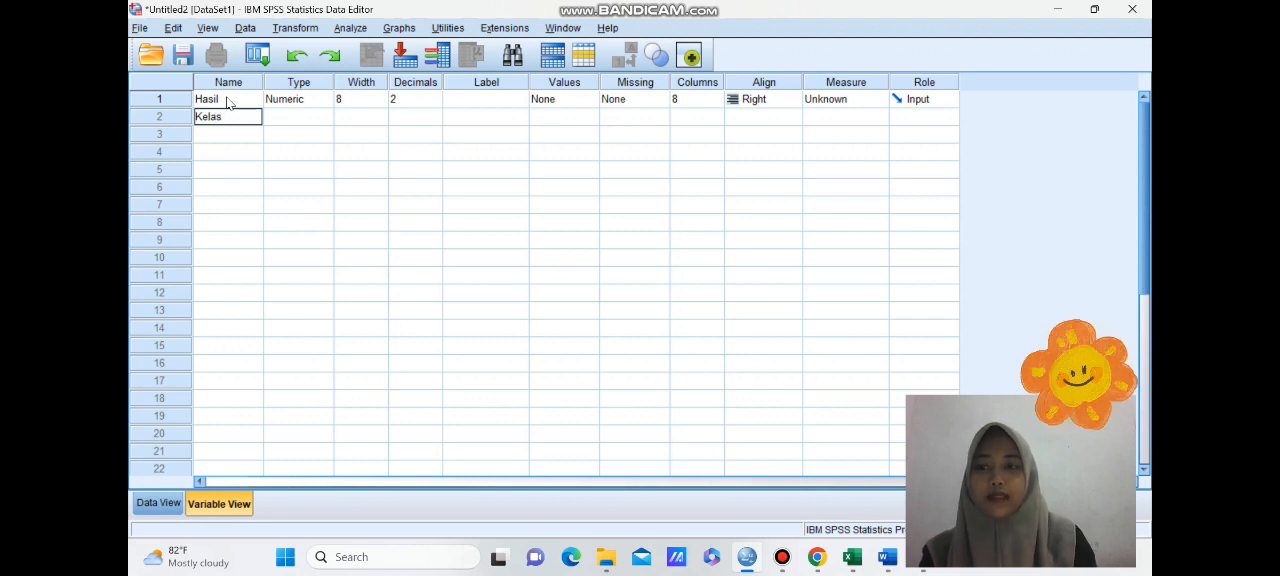
- Set the number of decimals to 0 for both the Hasil and Kelas variables
left_click(412, 99)
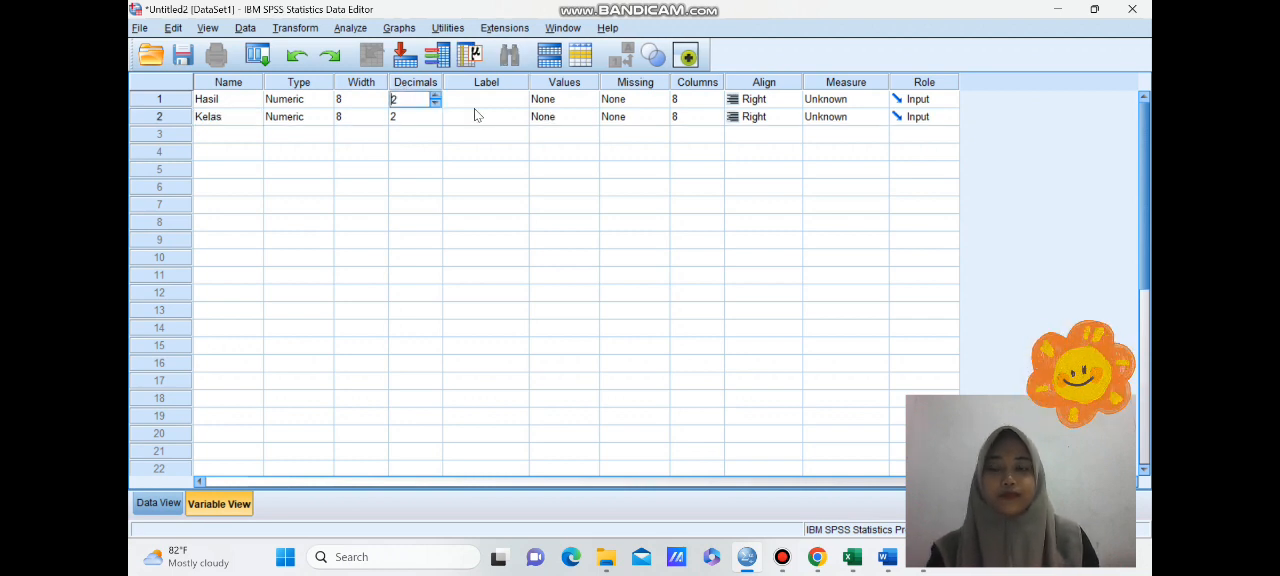
left_click(435, 103)
left_click(435, 103)
left_click(436, 121)
left_click(435, 121)
left_click(435, 121)
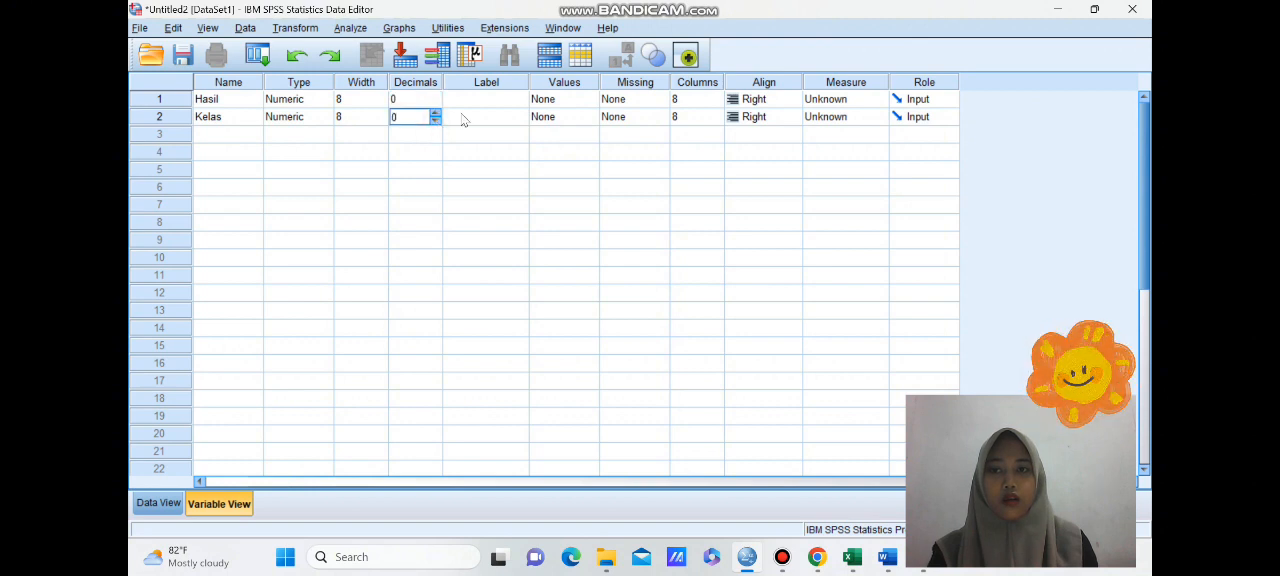
- Label the Hasil variable "Hasil belajar" and the Kelas variable "Kelas"
left_click(494, 101)
type("Hasil belajar")
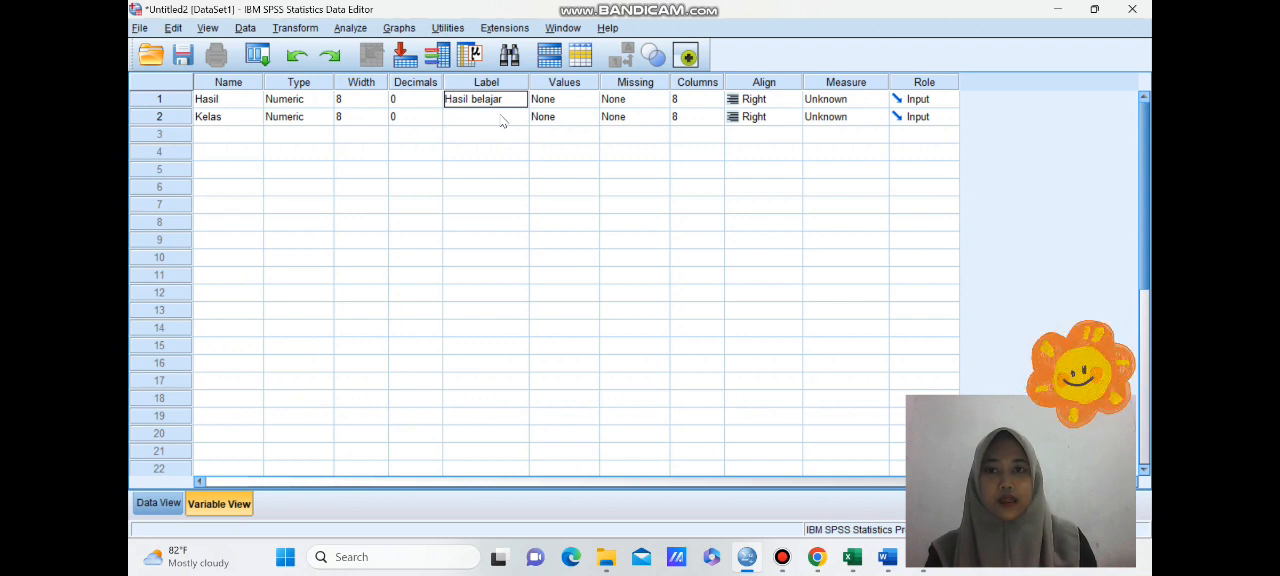
left_click(488, 119)
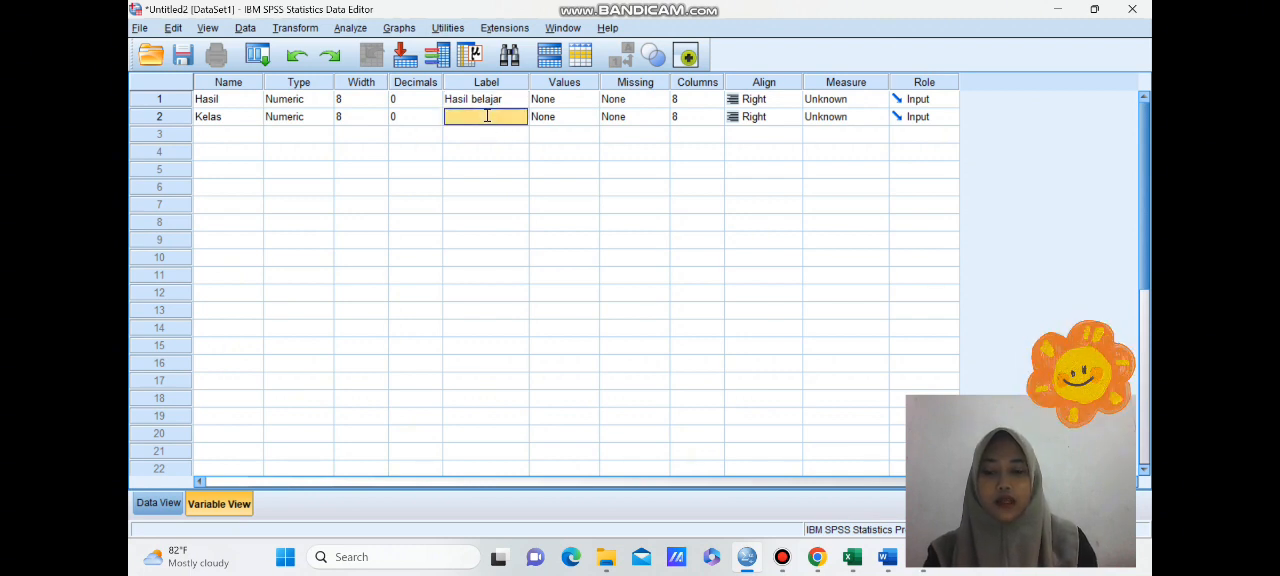
type("Kelas")
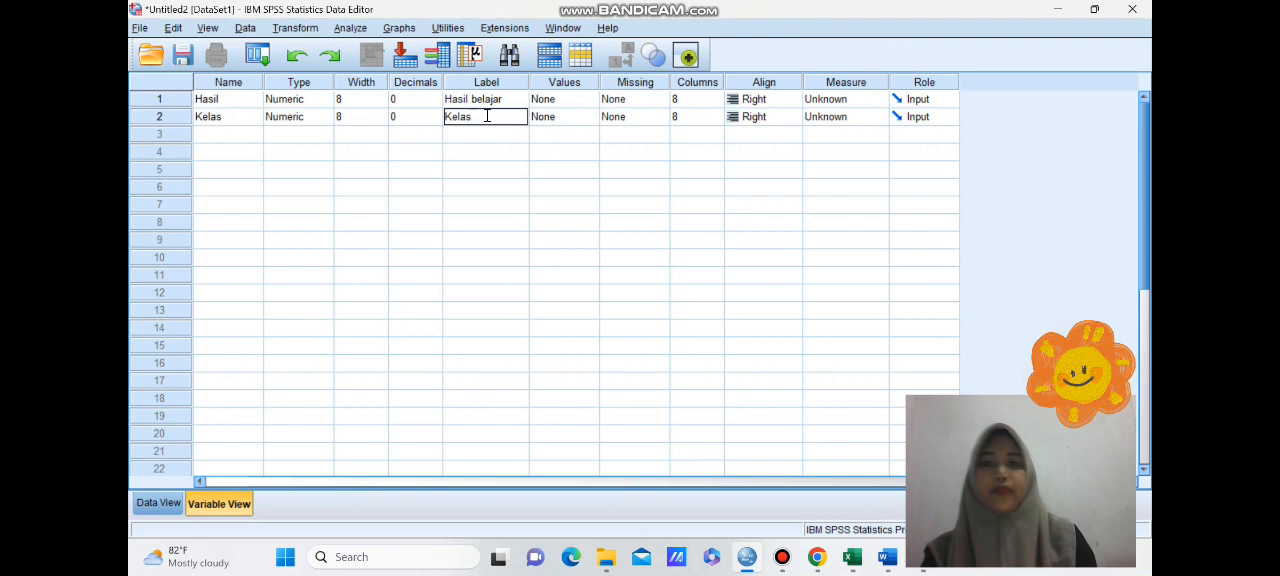
- Add a value label for the Kelas variable: 1 = "Data posttest kelas eksperimen"
left_click(564, 118)
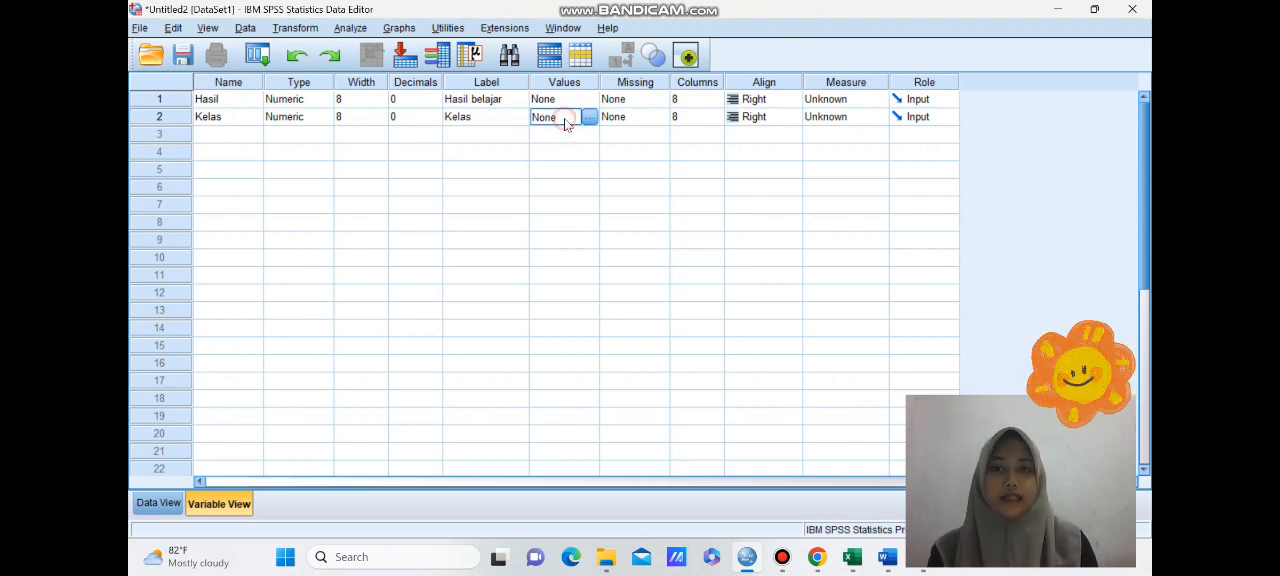
left_click(596, 117)
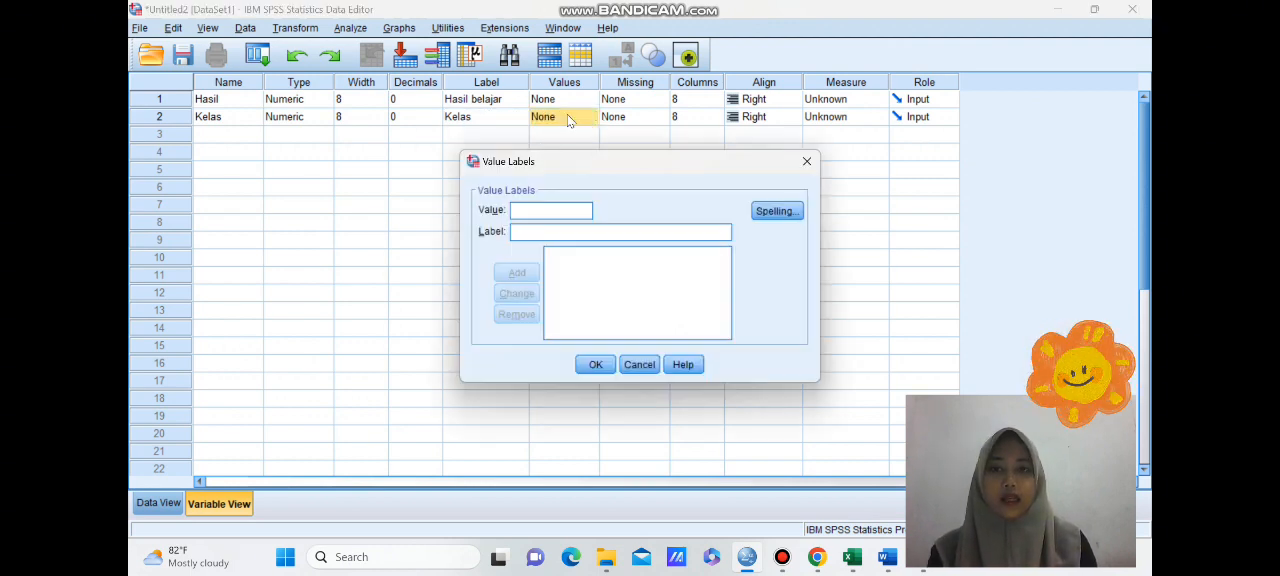
left_click(543, 232)
type("Data post")
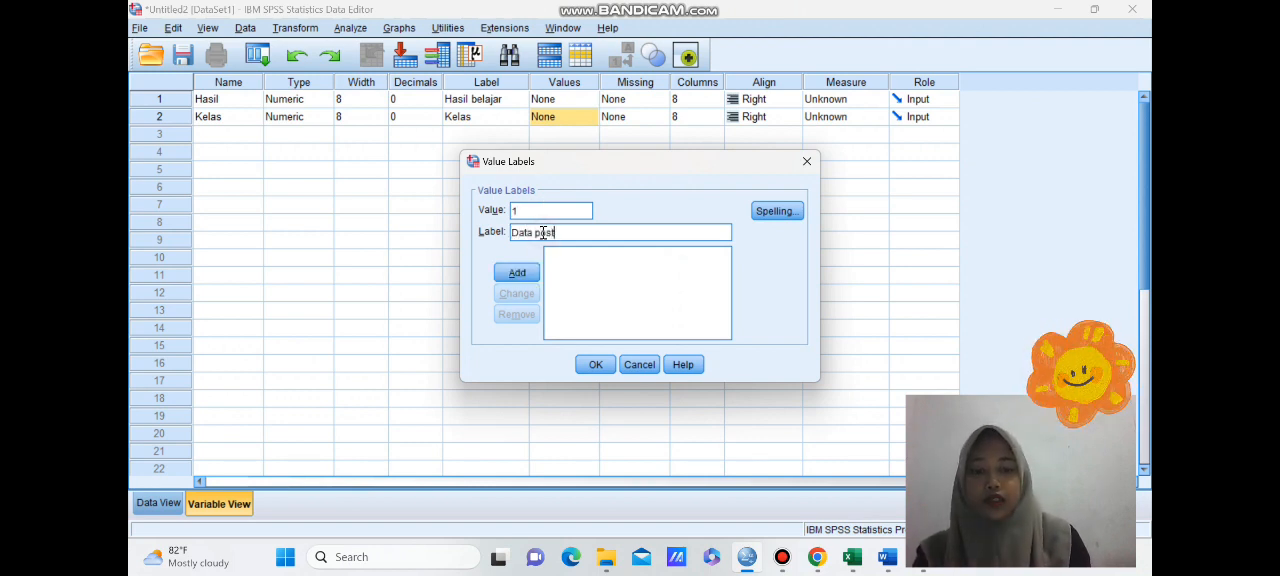
type("test kelas eksperimen")
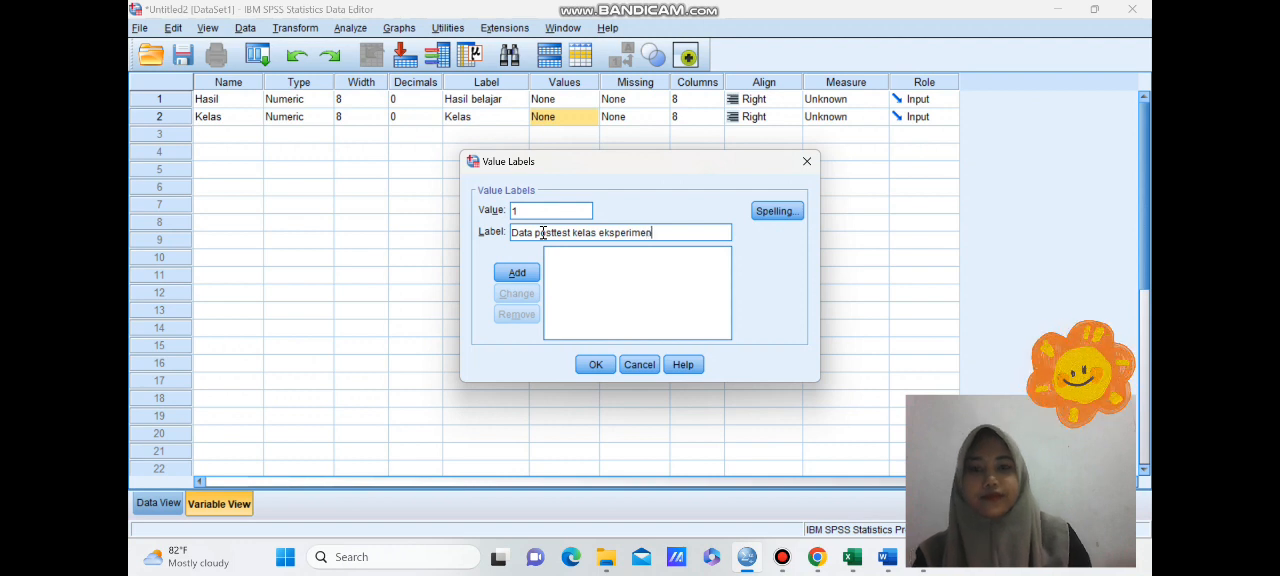
left_click(505, 274)
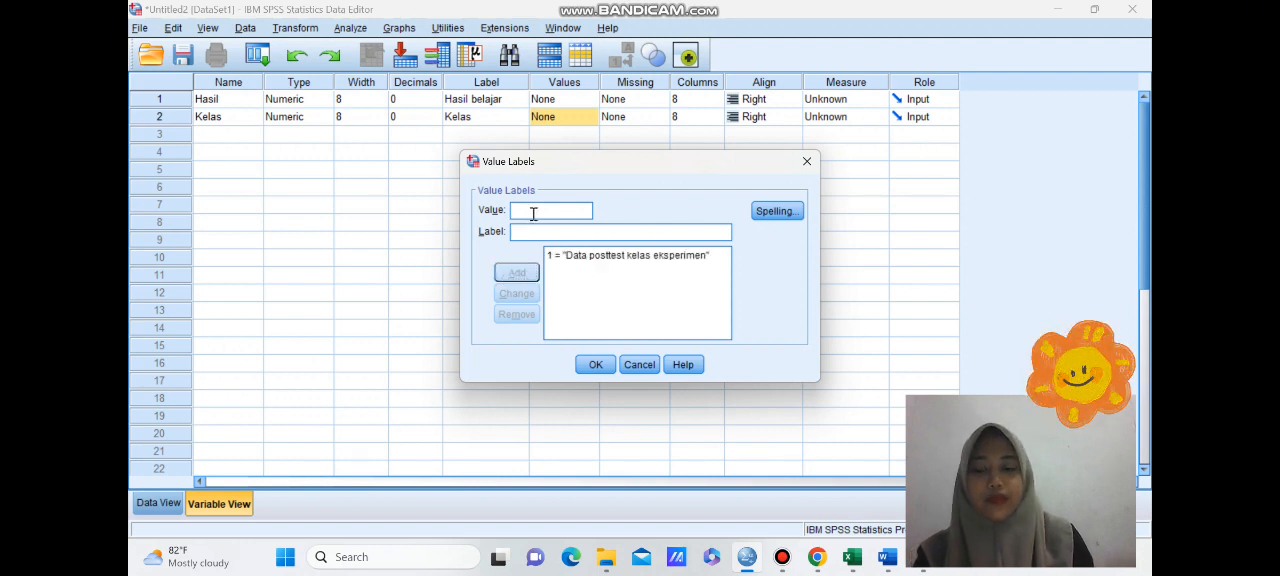
- Add the value label 2 = "Data posttest kelas kontrol" for Kelas and apply the value labels
left_click(537, 238)
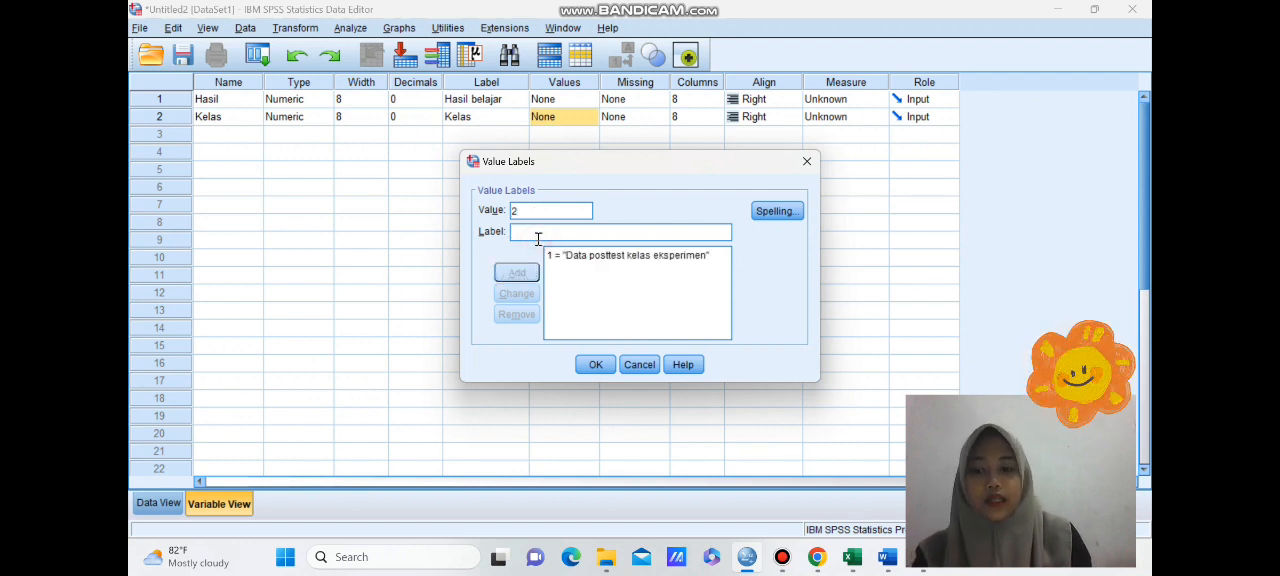
type("Data posttest kelas kontr")
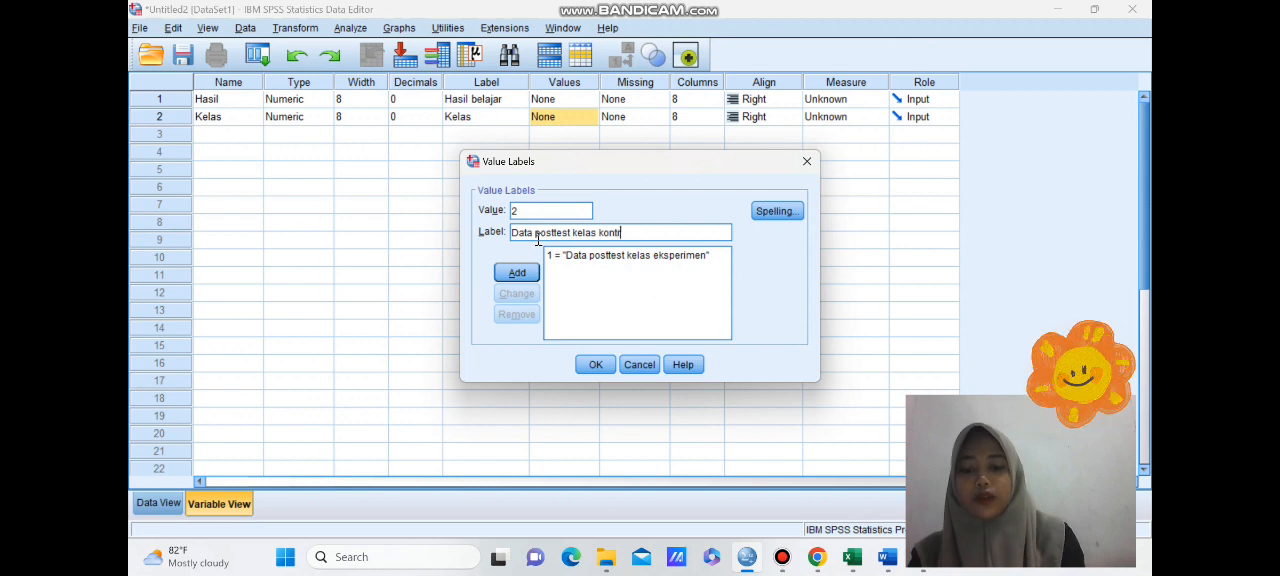
left_click(537, 274)
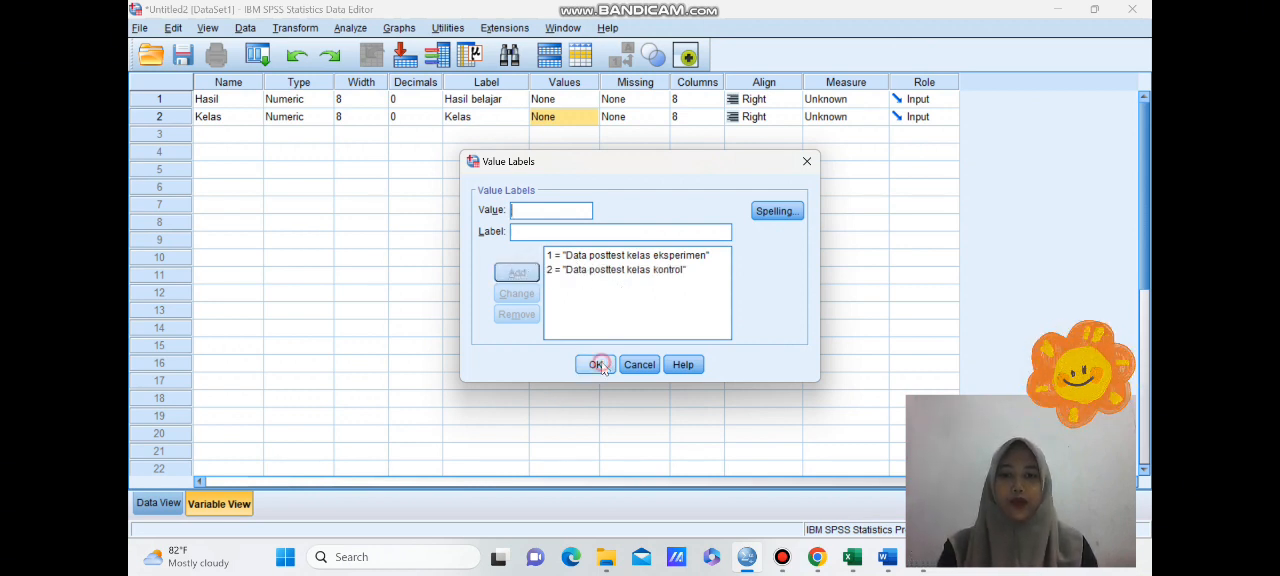
left_click(598, 366)
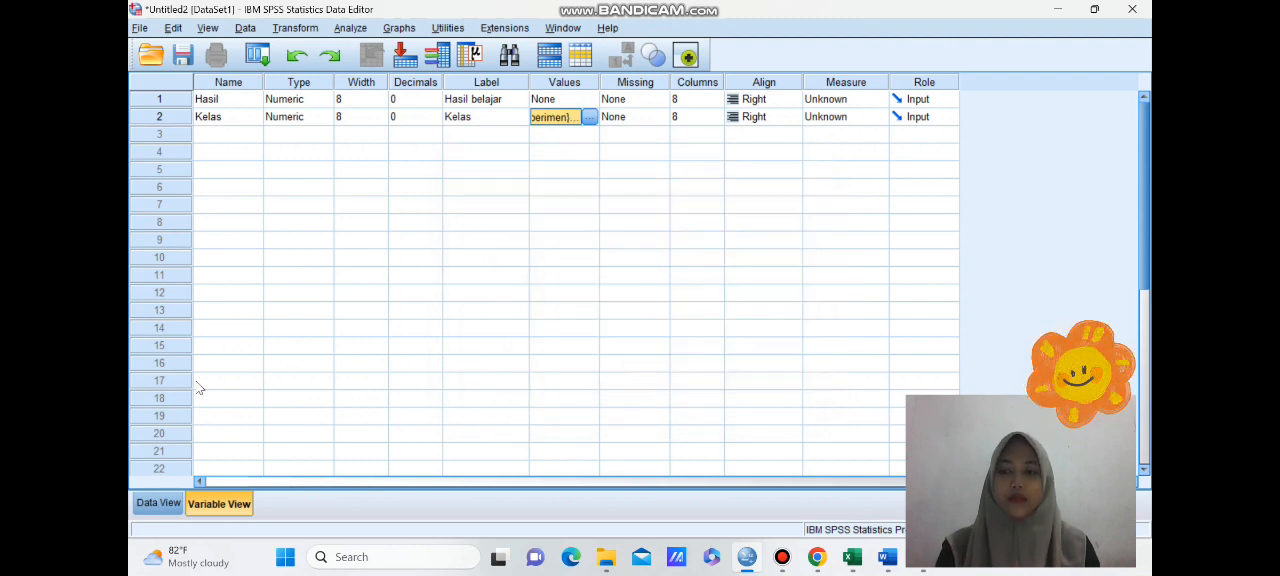
- Show the data sheet, then switch to Excel and copy all Skor and Kode values below their headers on Sheet2
left_click(155, 505)
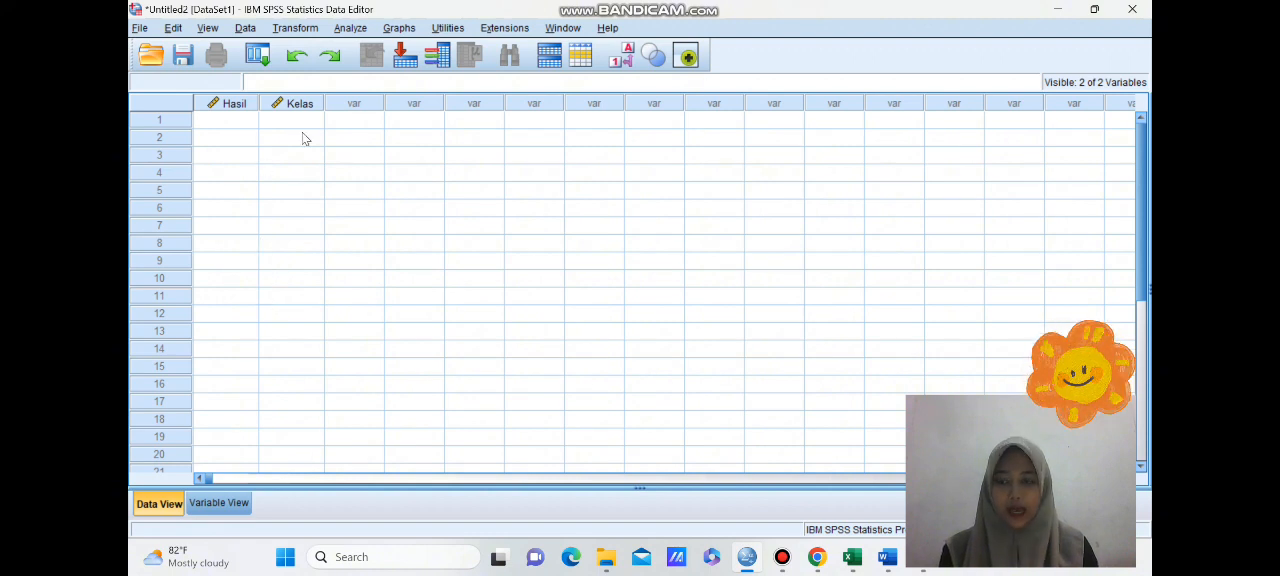
left_click(852, 557)
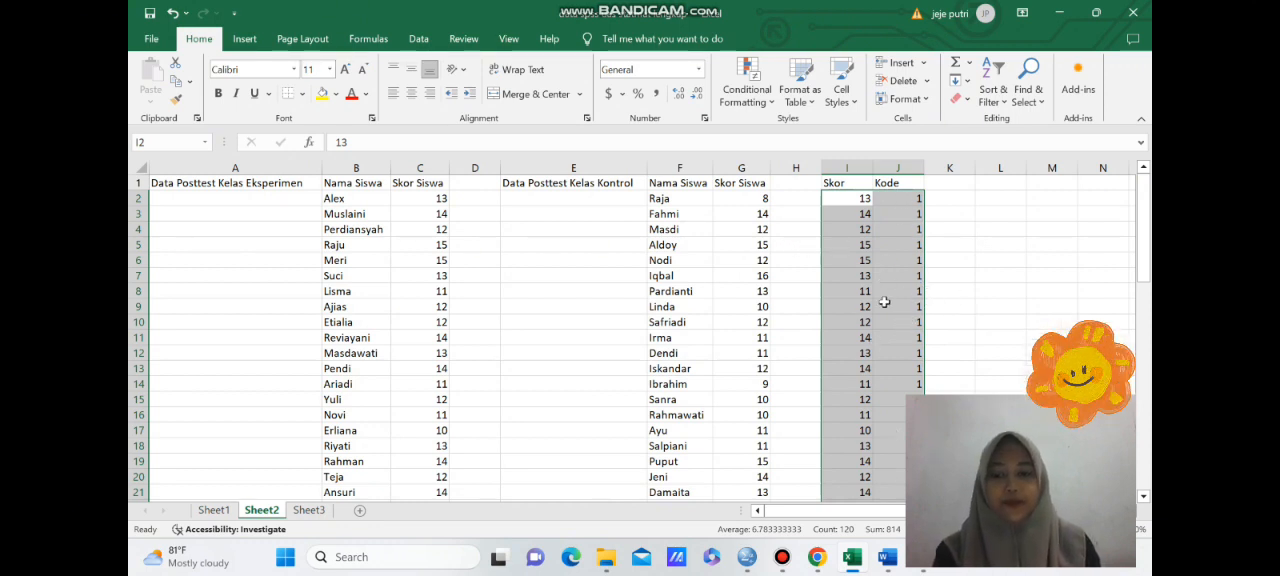
key("ctrl+c")
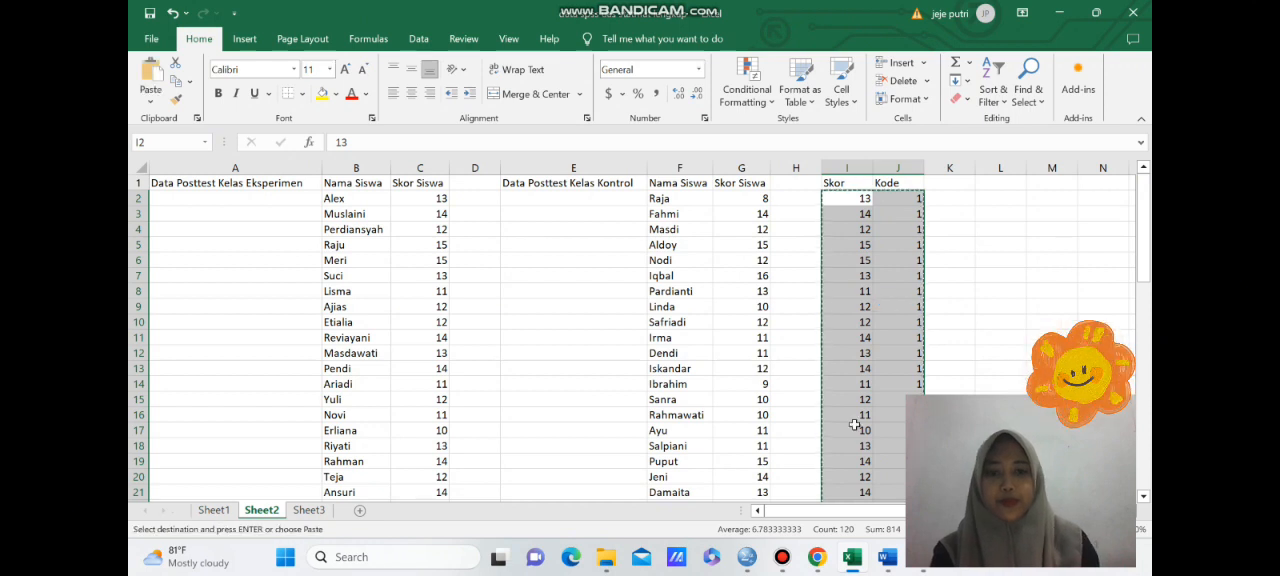
- Switch back to SPSS, paste the copied values into Hasil and Kelas from row 1, and check them through the last case
left_click(747, 557)
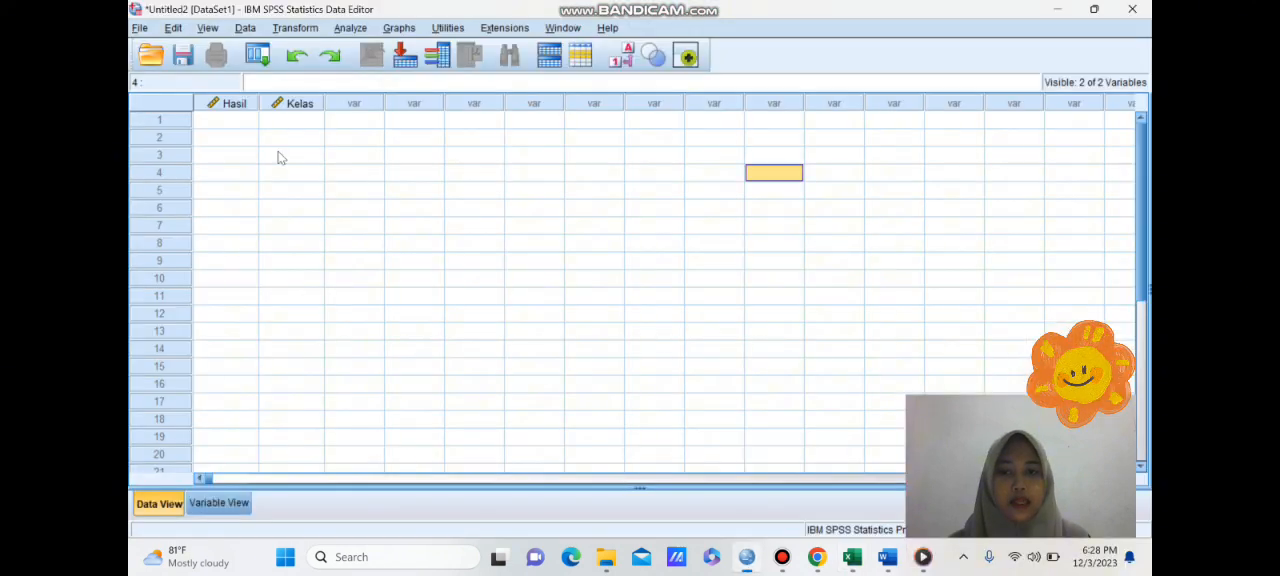
left_click(235, 120)
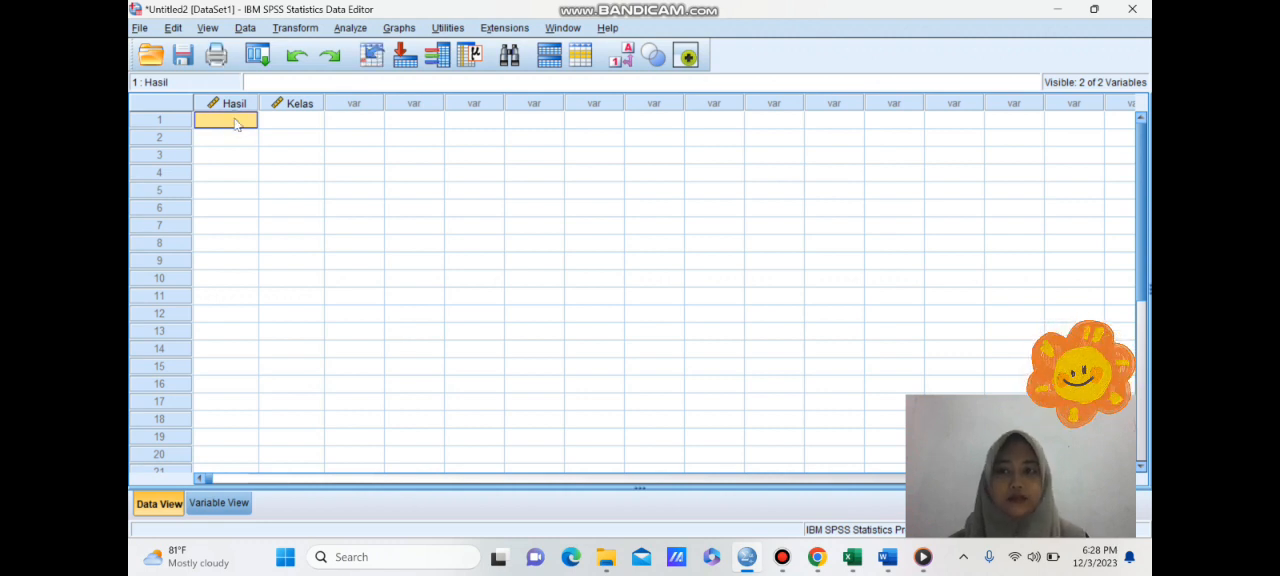
key("ctrl+v")
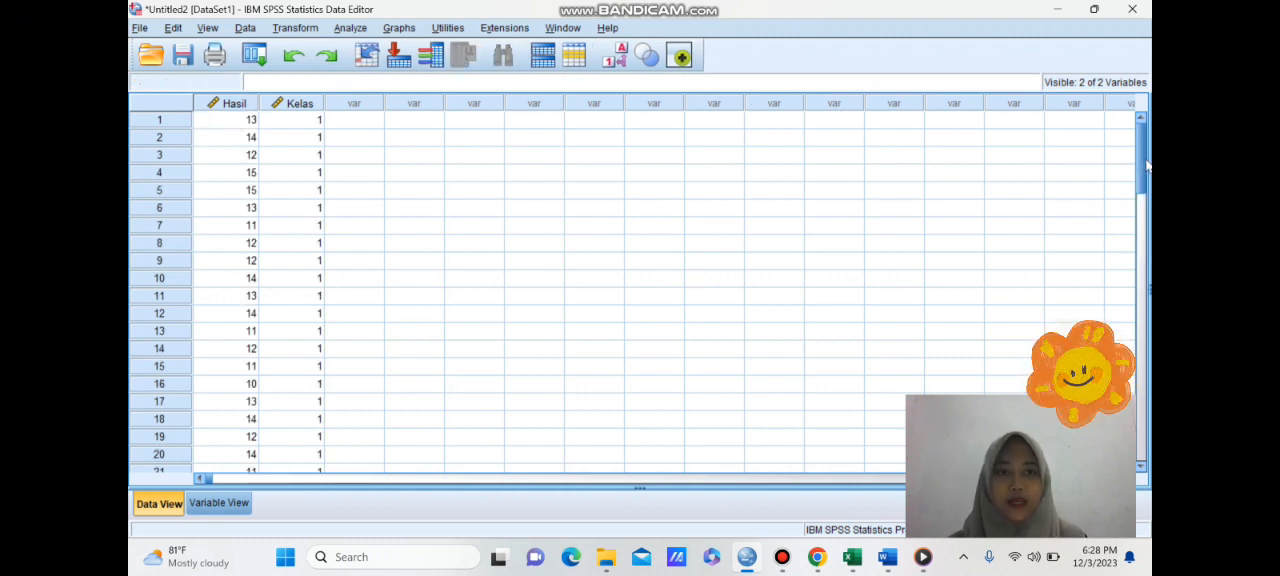
left_click_drag(1146, 163, 1143, 360)
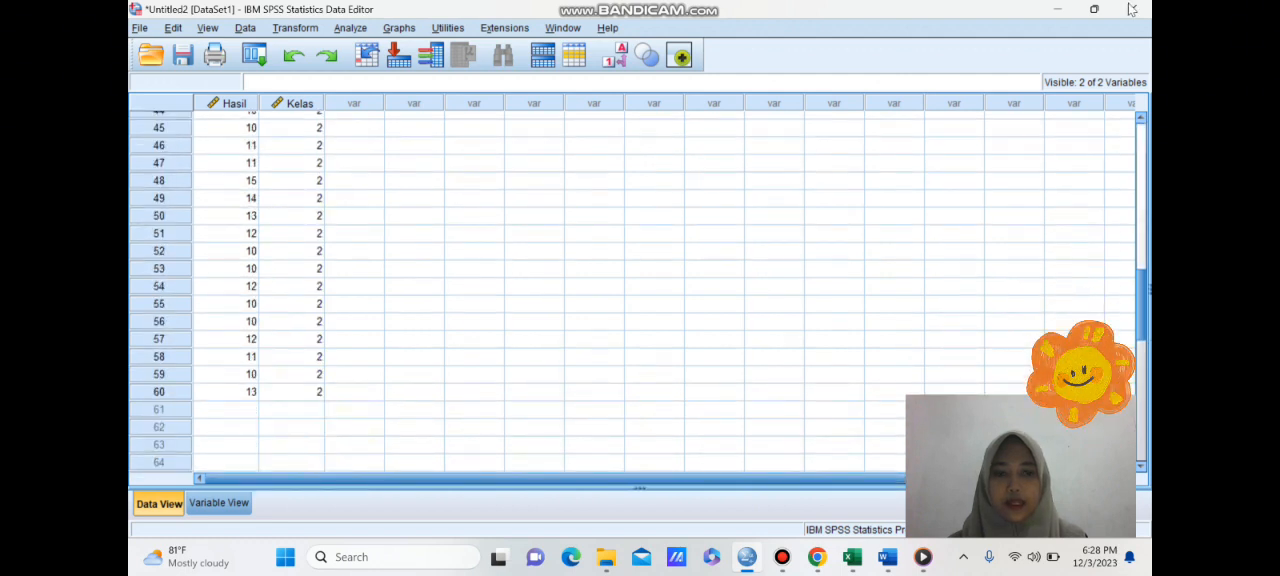
left_click_drag(1131, 7, 1132, 4)
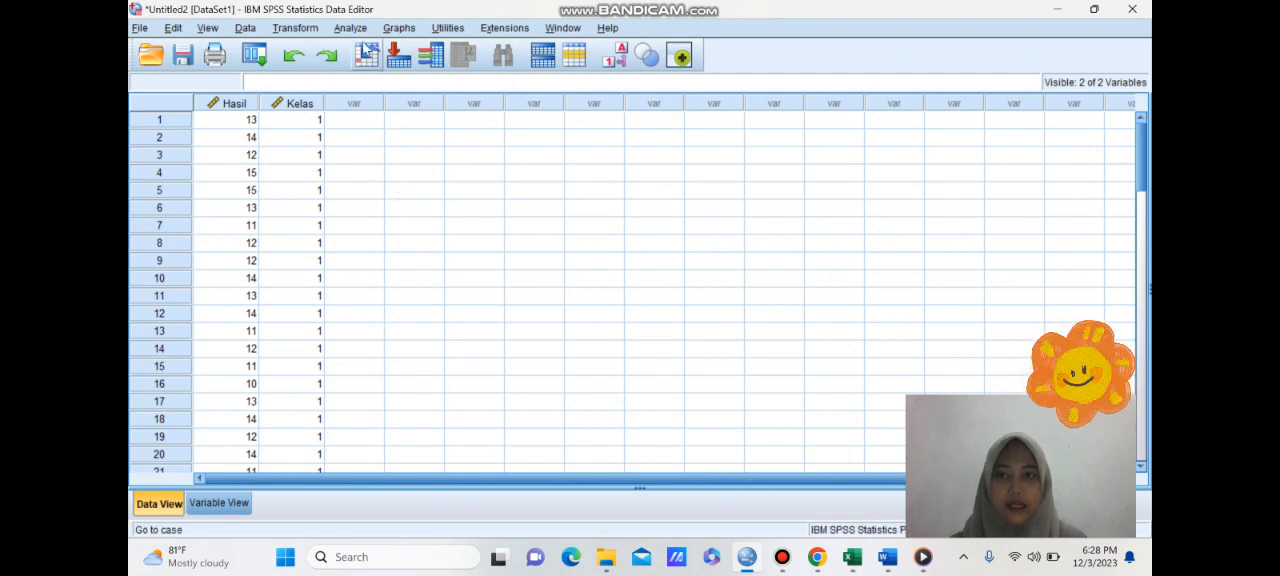
- Set up an Explore analysis with Hasil belajar as the dependent variable and Kelas as the factor
left_click(359, 25)
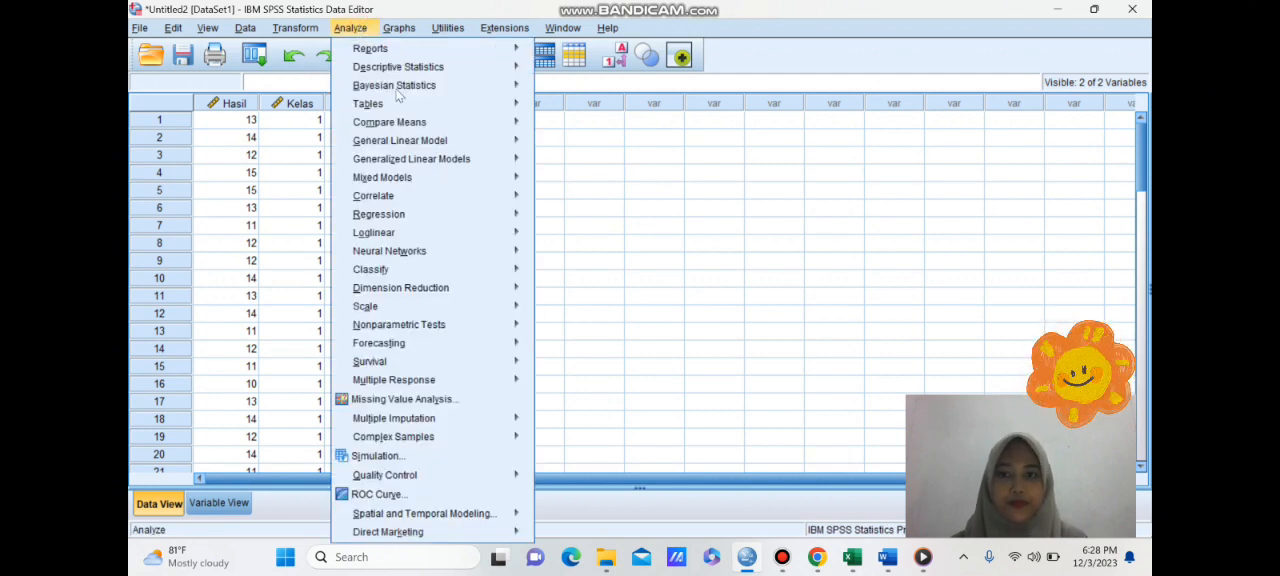
left_click(350, 28)
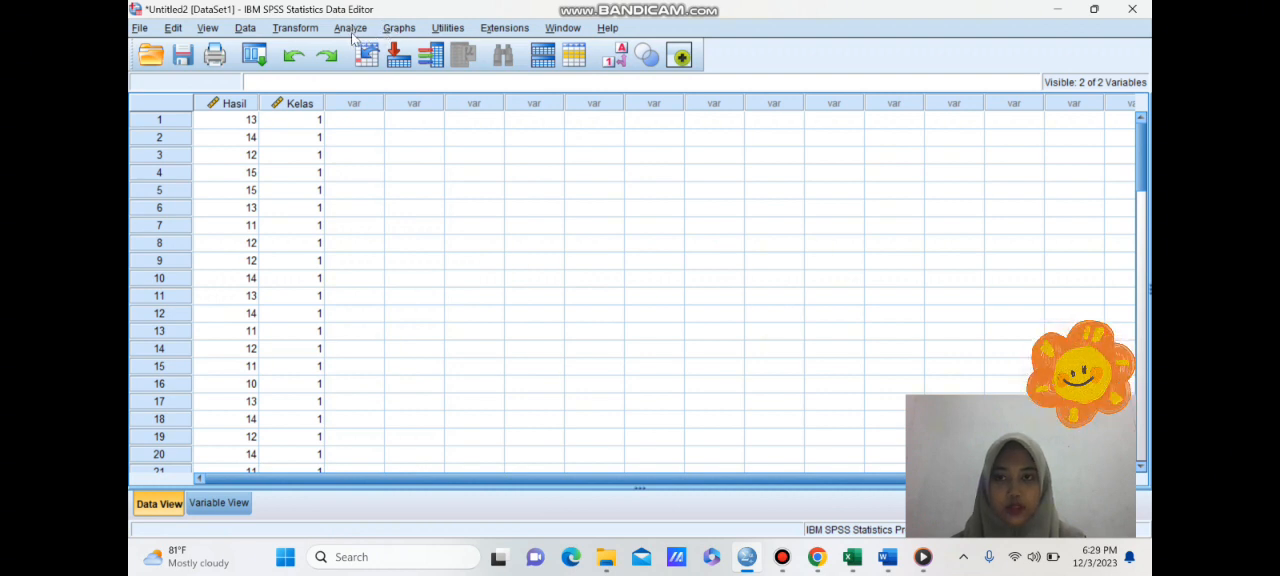
left_click(351, 31)
mouse_move(460, 72)
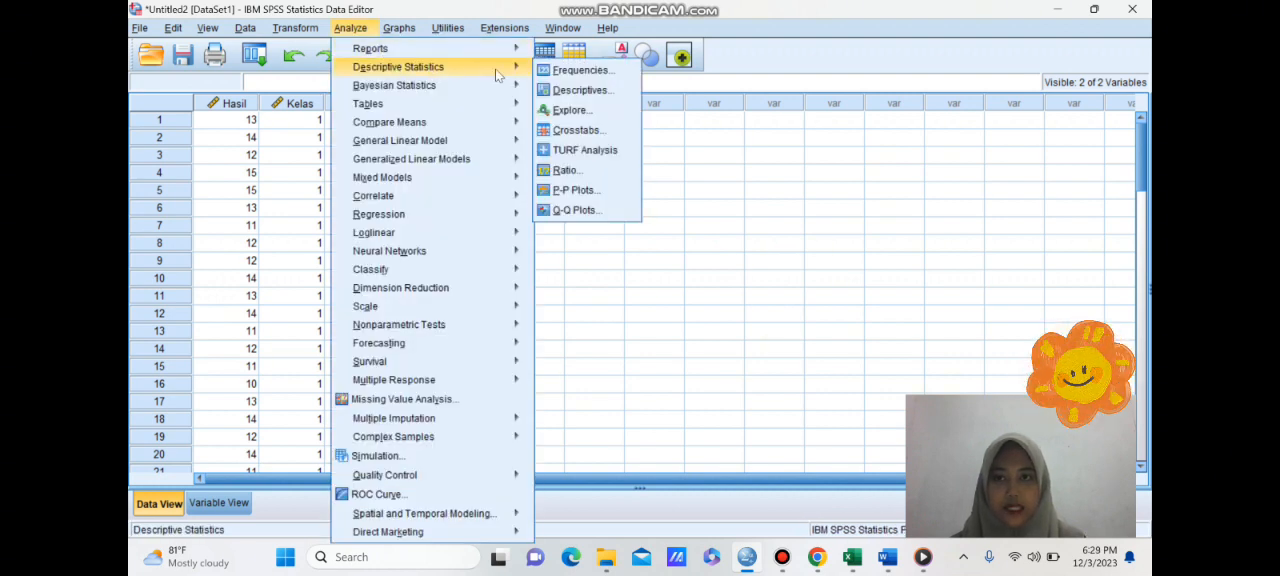
left_click(566, 112)
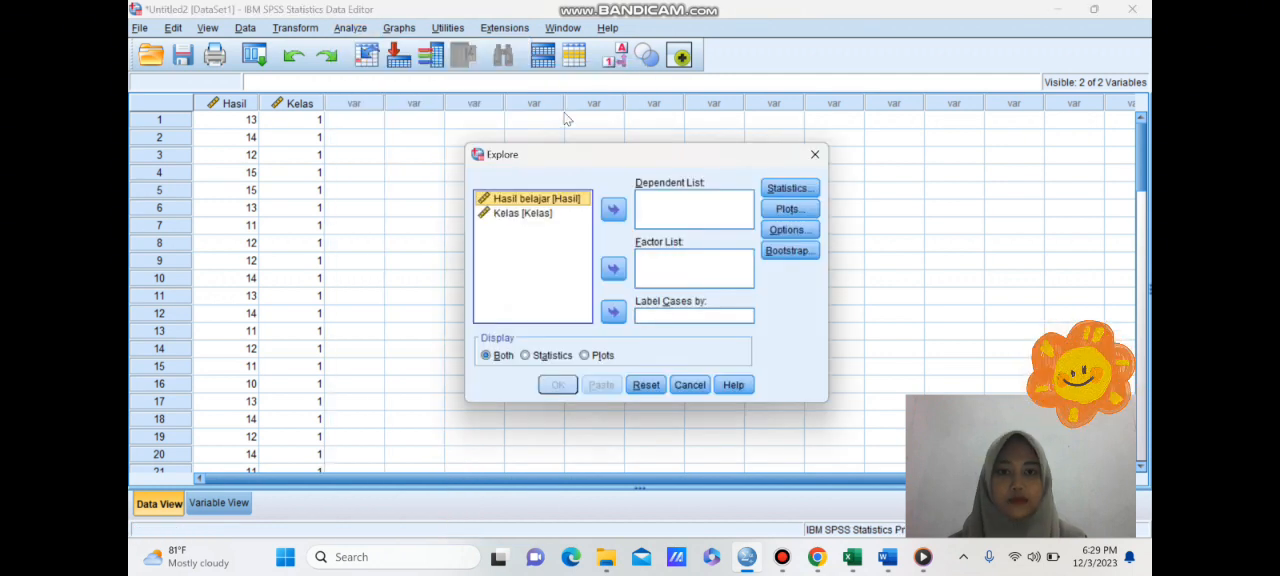
left_click(613, 209)
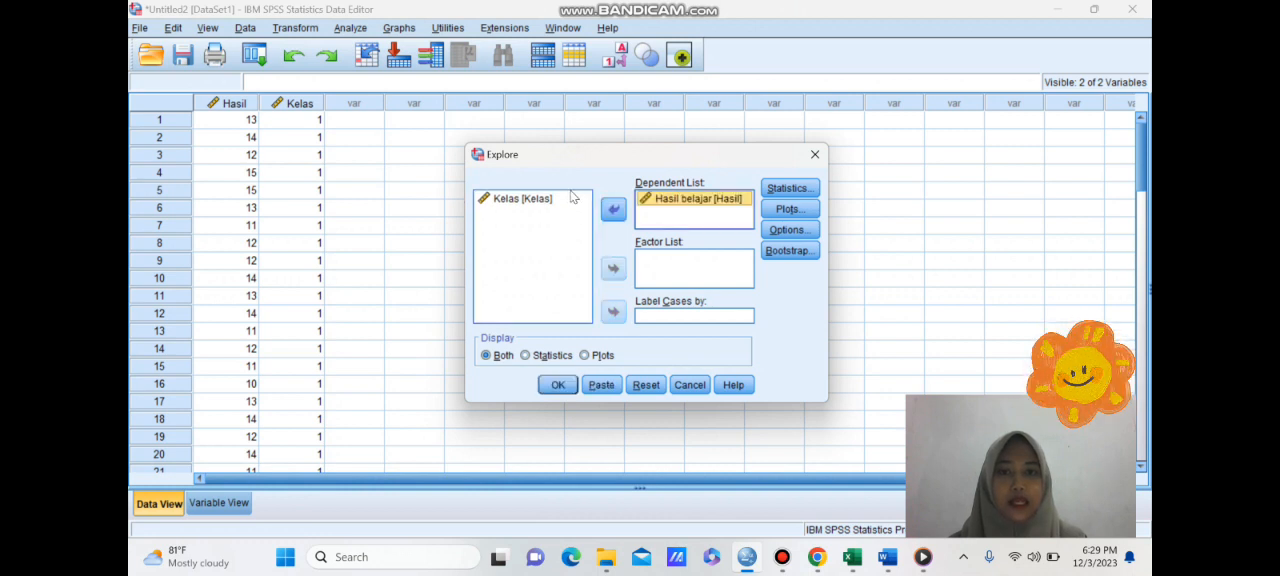
left_click(566, 204)
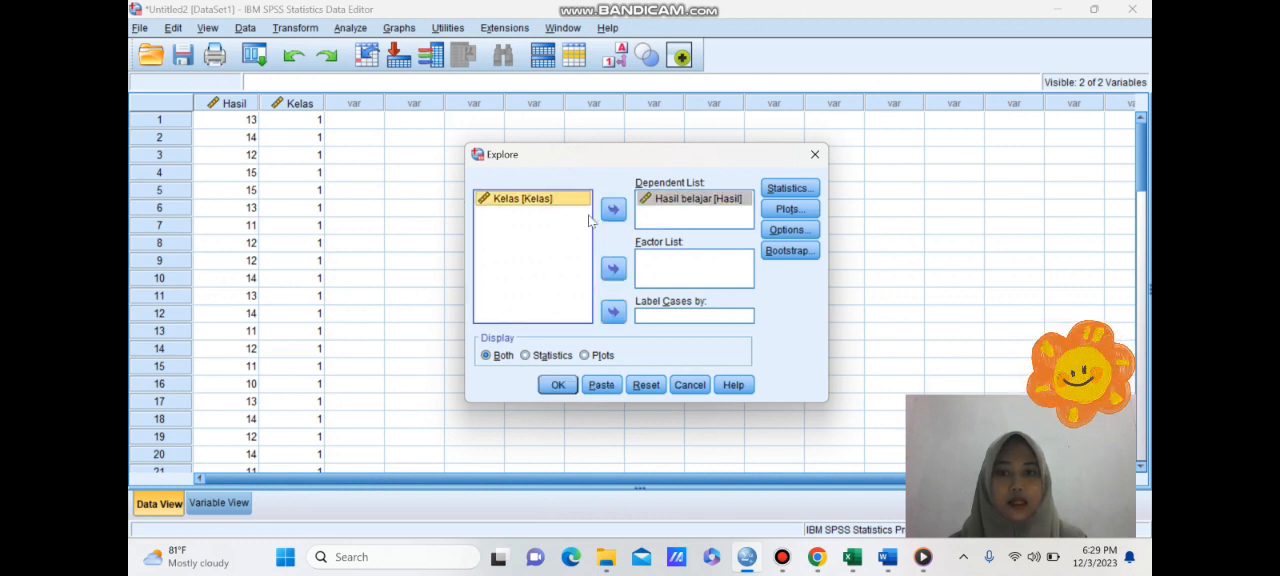
left_click(613, 270)
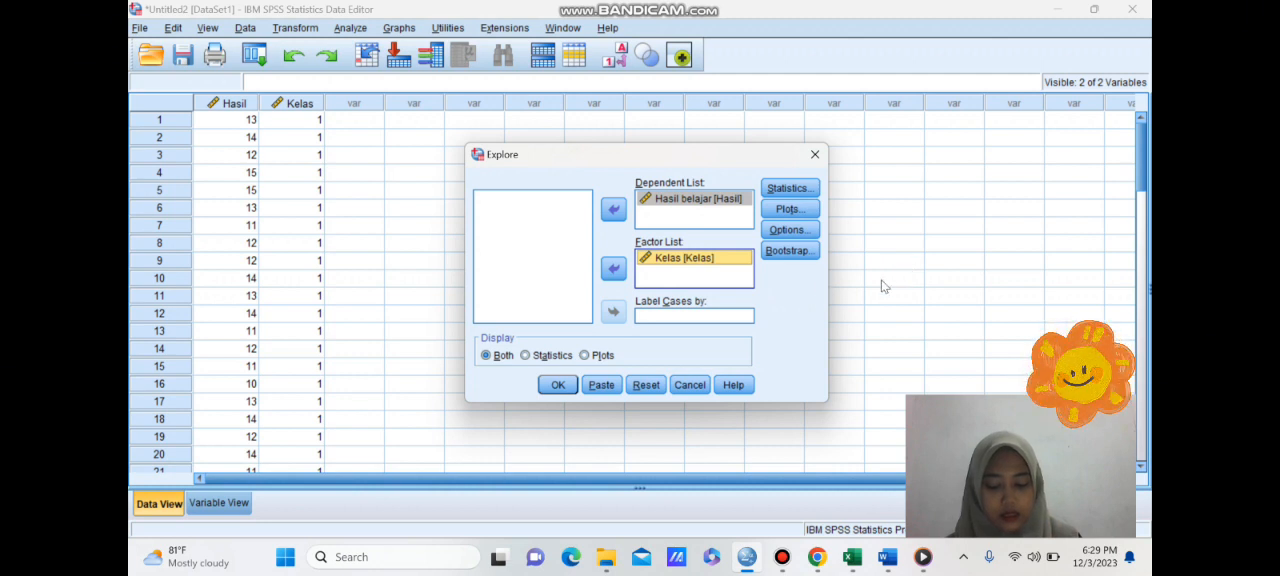
- Include normality plots with tests in the Explore analysis and run it
left_click(788, 209)
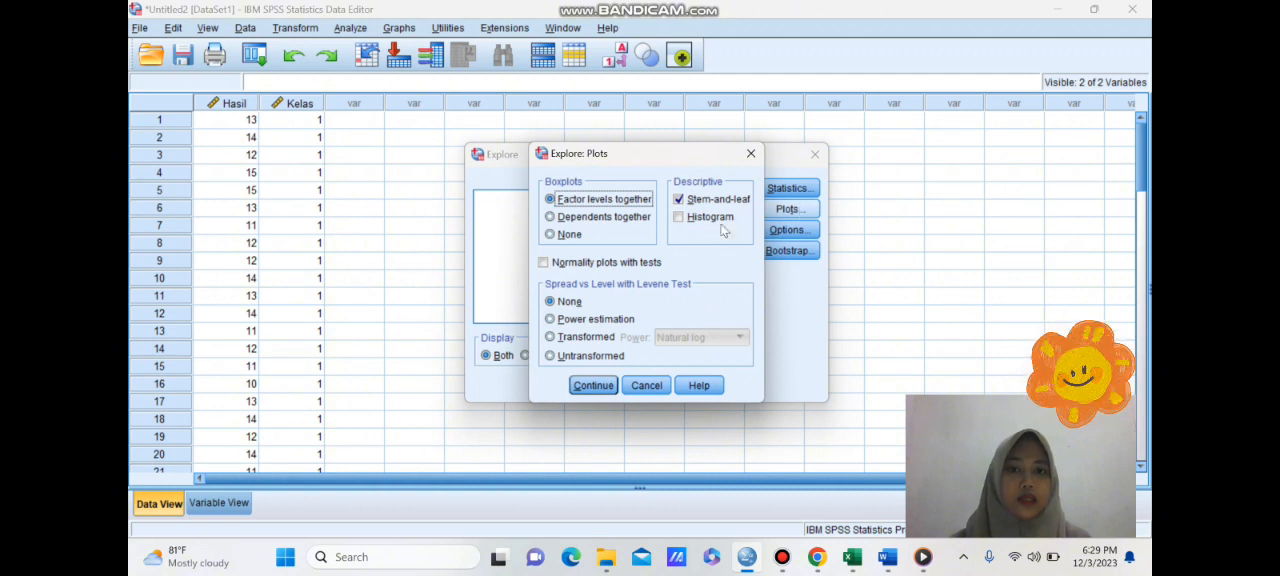
left_click(545, 263)
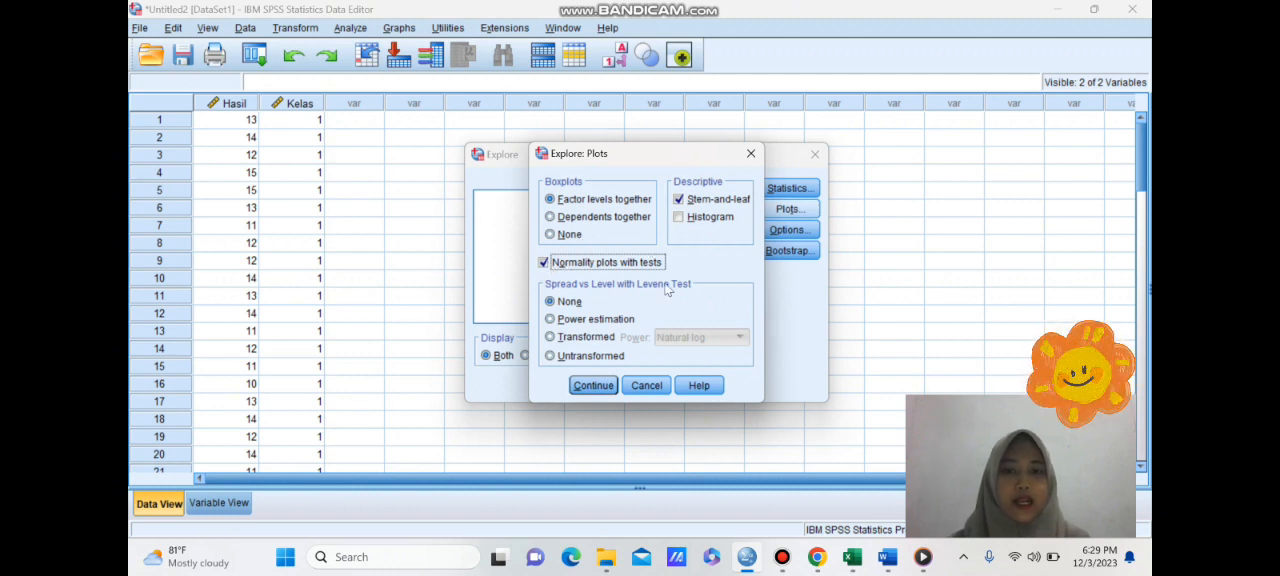
left_click(594, 385)
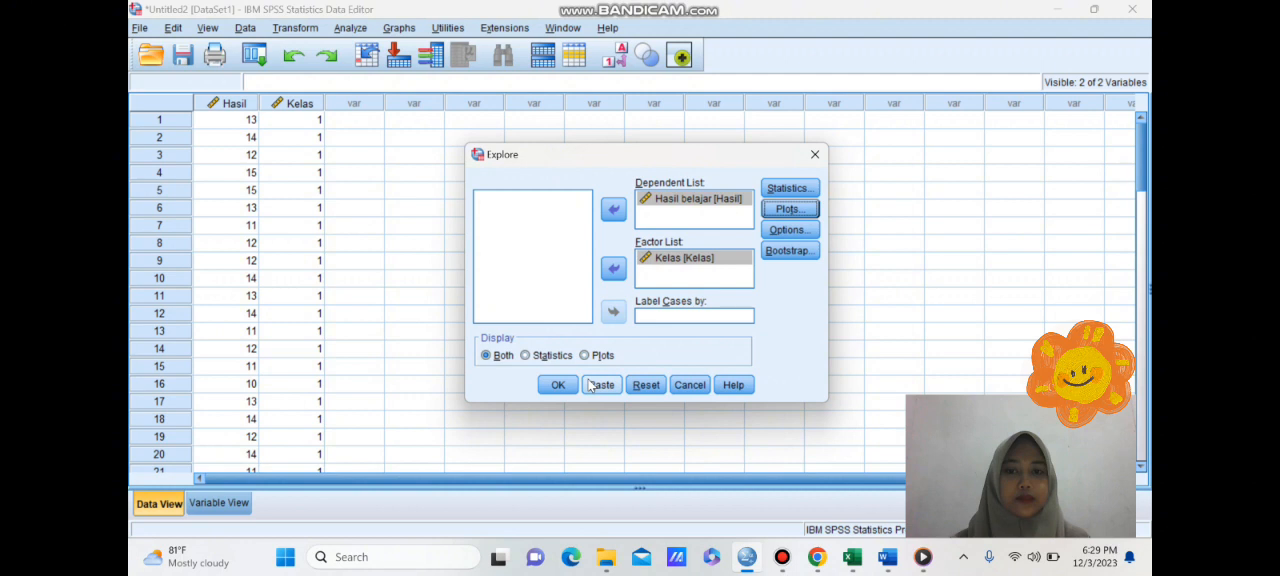
left_click(557, 385)
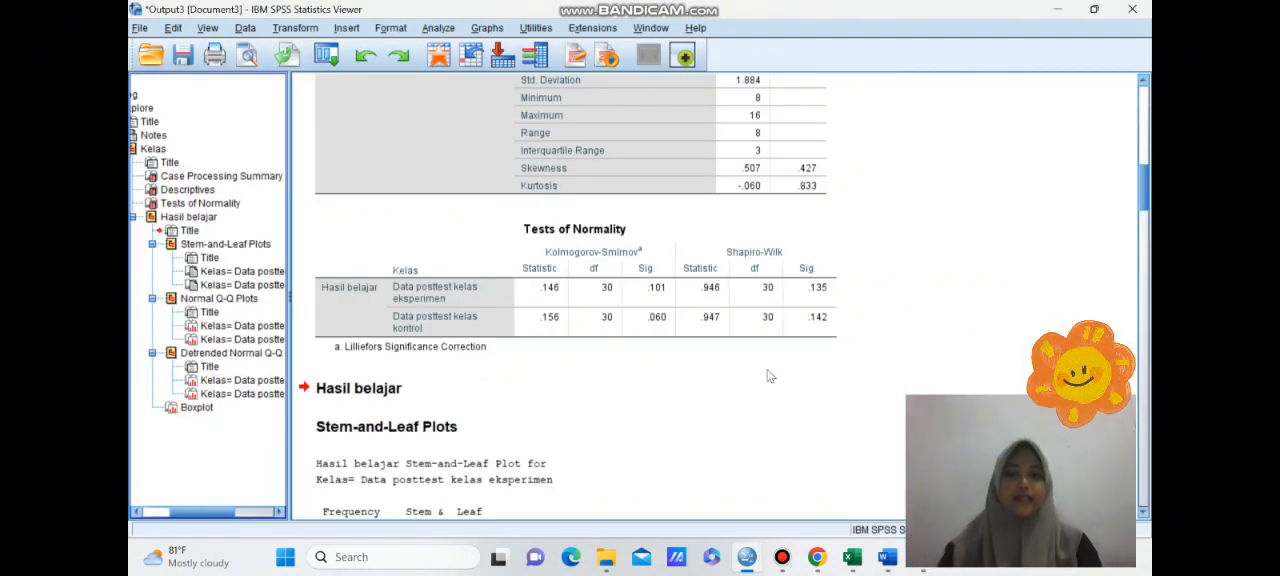
- Examine the Tests of Normality table against the normality interpretation rules in the Word document SYARAT SIG, and return to SPSS
left_click(703, 267)
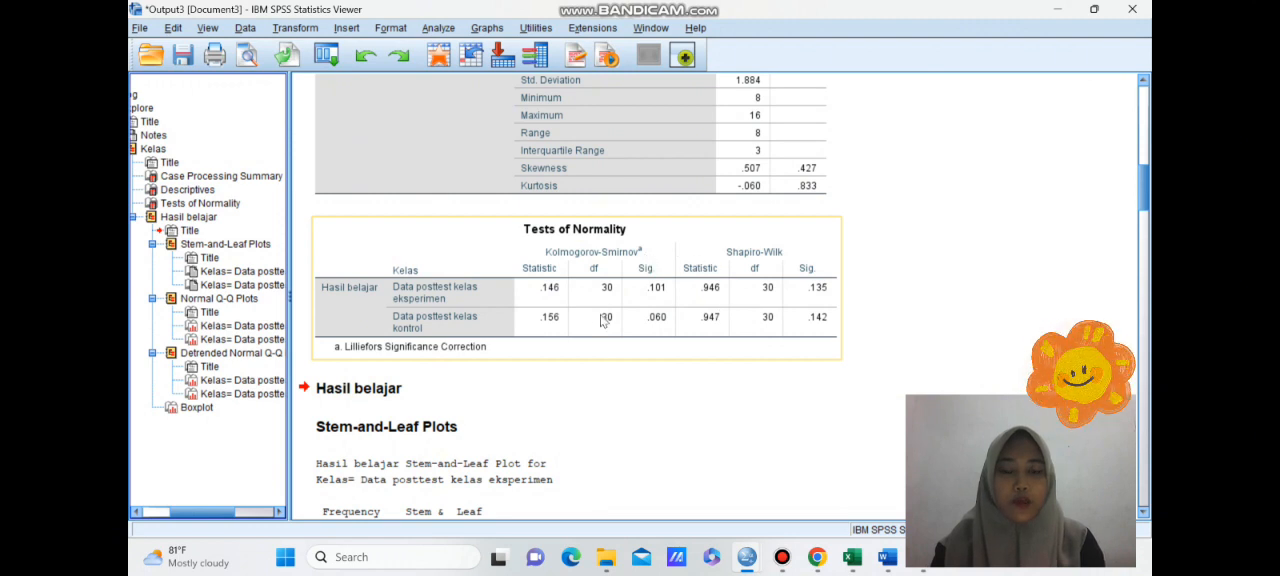
left_click(743, 456)
left_click(801, 480)
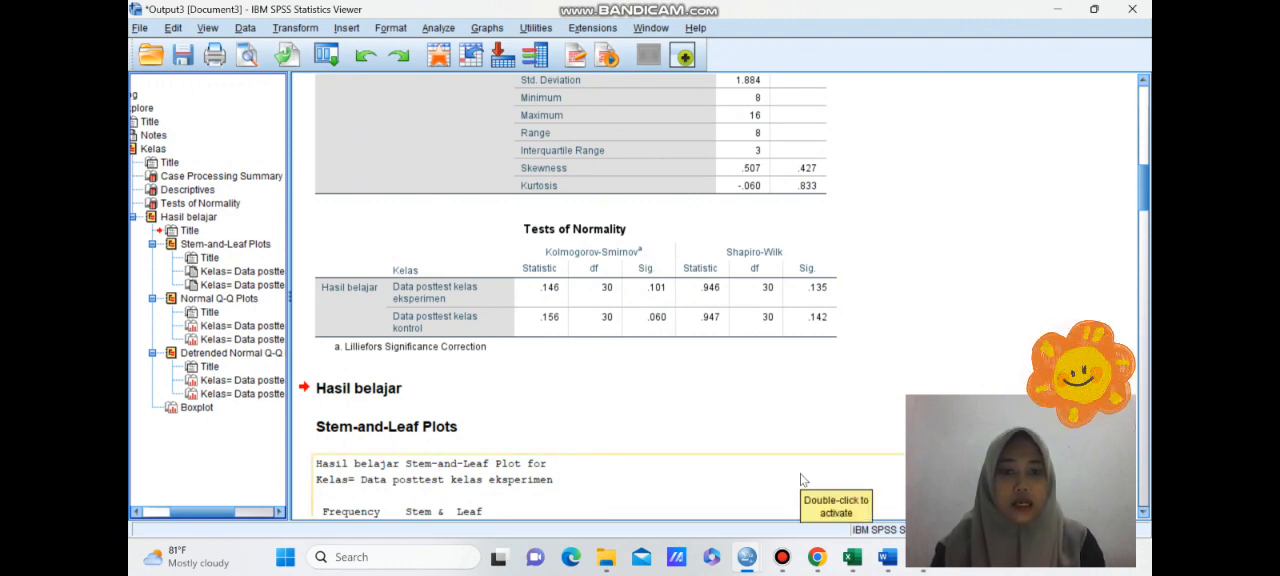
left_click(888, 557)
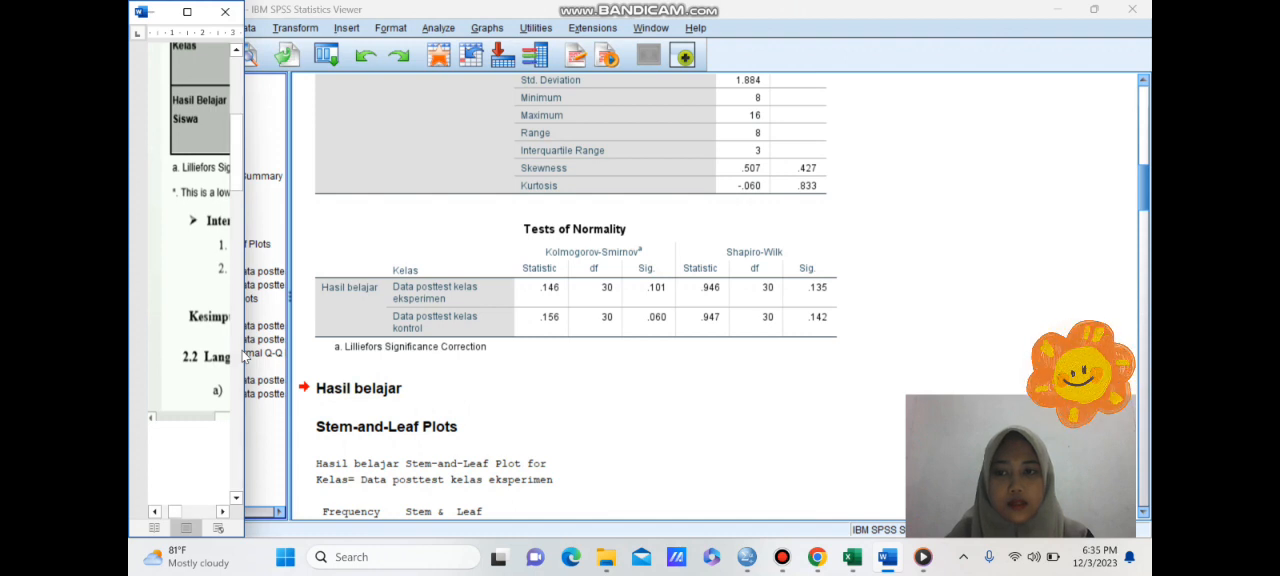
left_click_drag(242, 350, 611, 422)
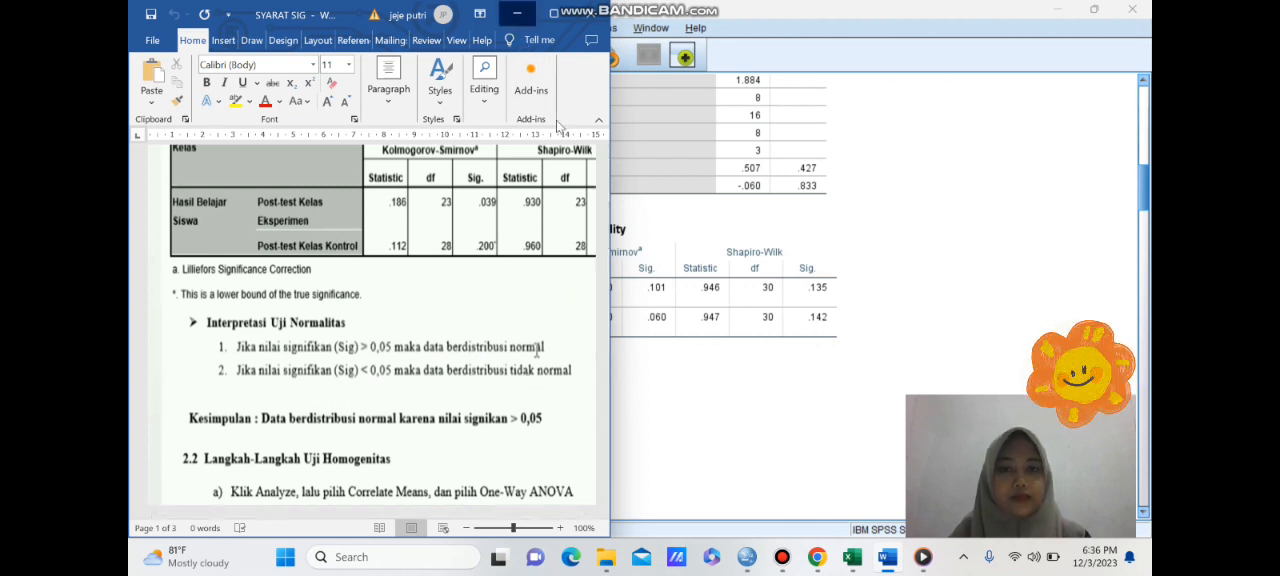
left_click(517, 13)
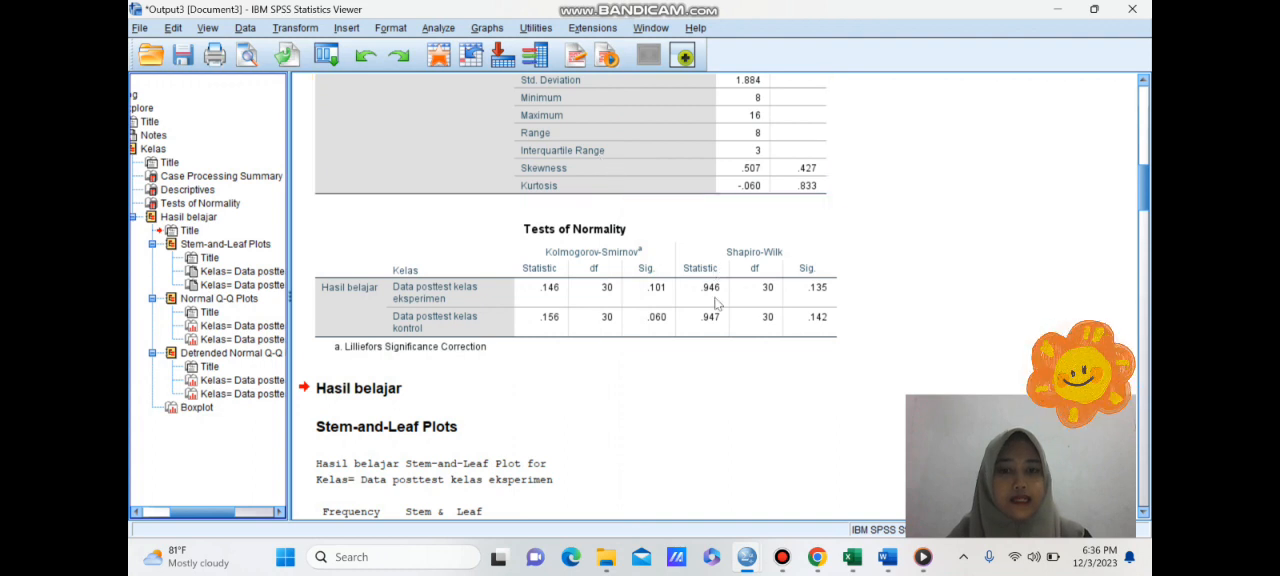
left_click(800, 333)
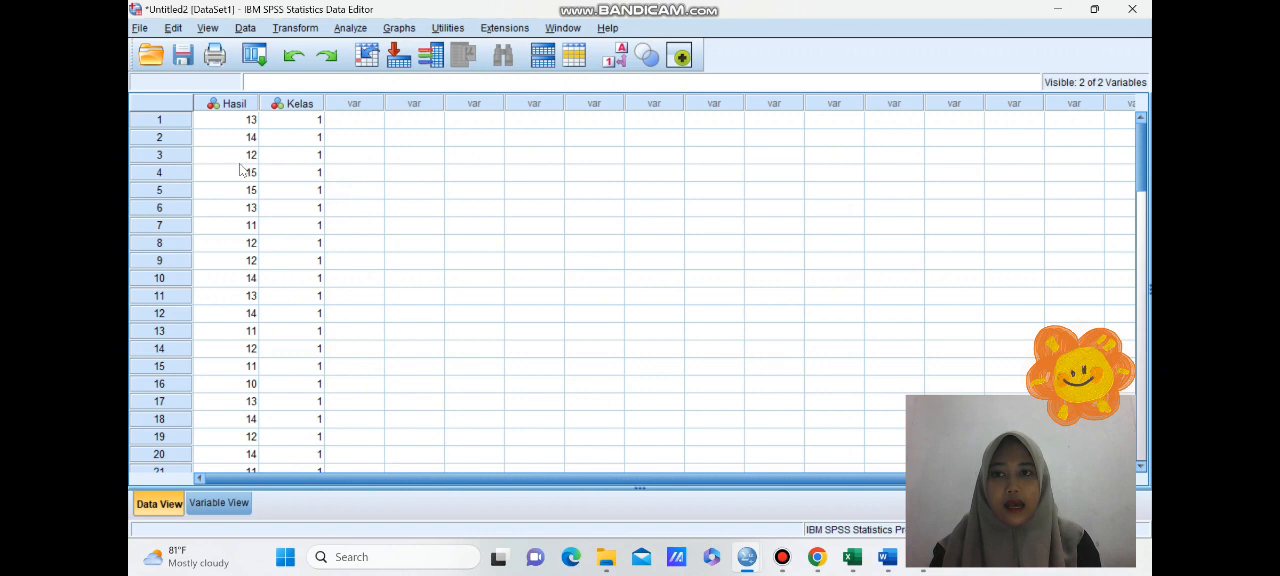
- Set up a One-Way ANOVA from the data sheet with Hasil belajar as the dependent variable and Kelas as the factor
left_click(365, 28)
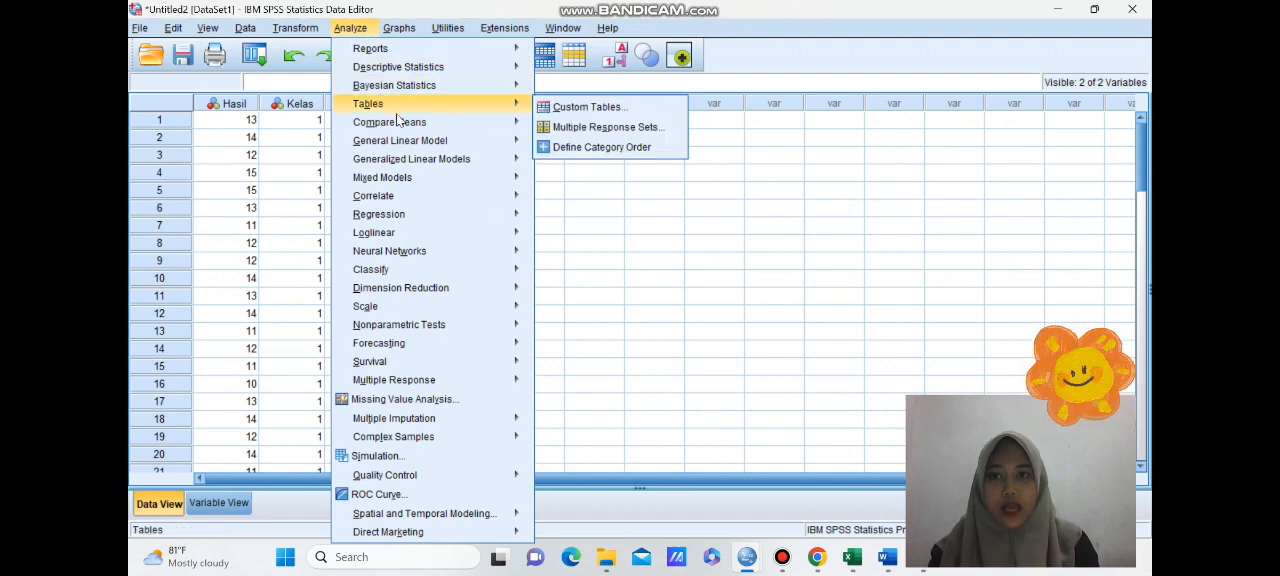
mouse_move(402, 123)
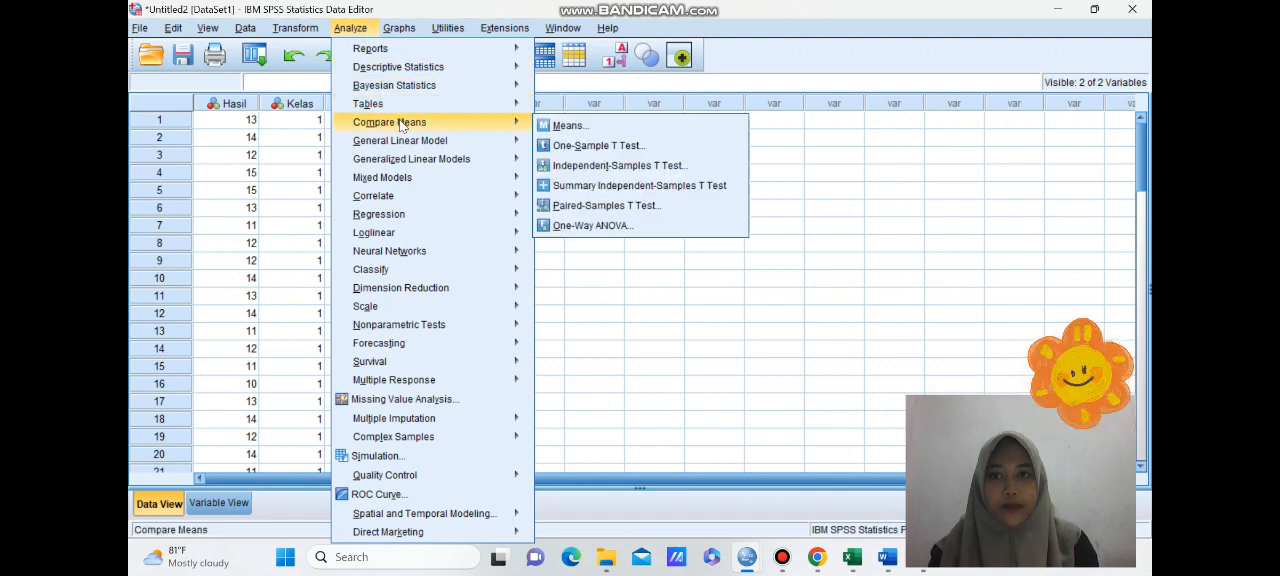
left_click(584, 229)
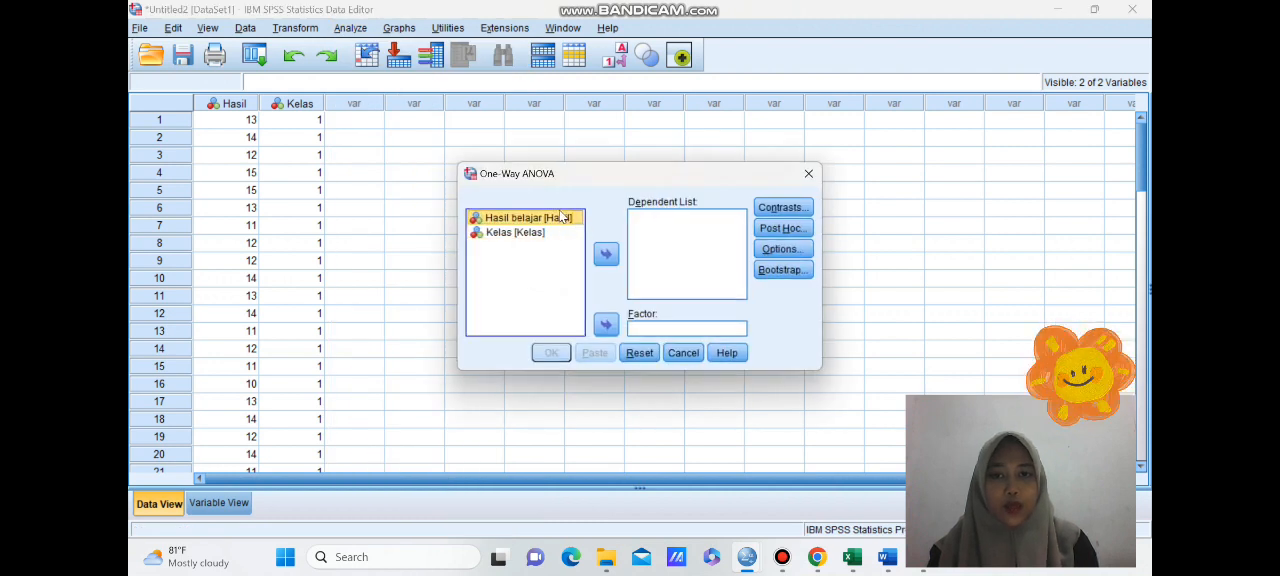
left_click(606, 256)
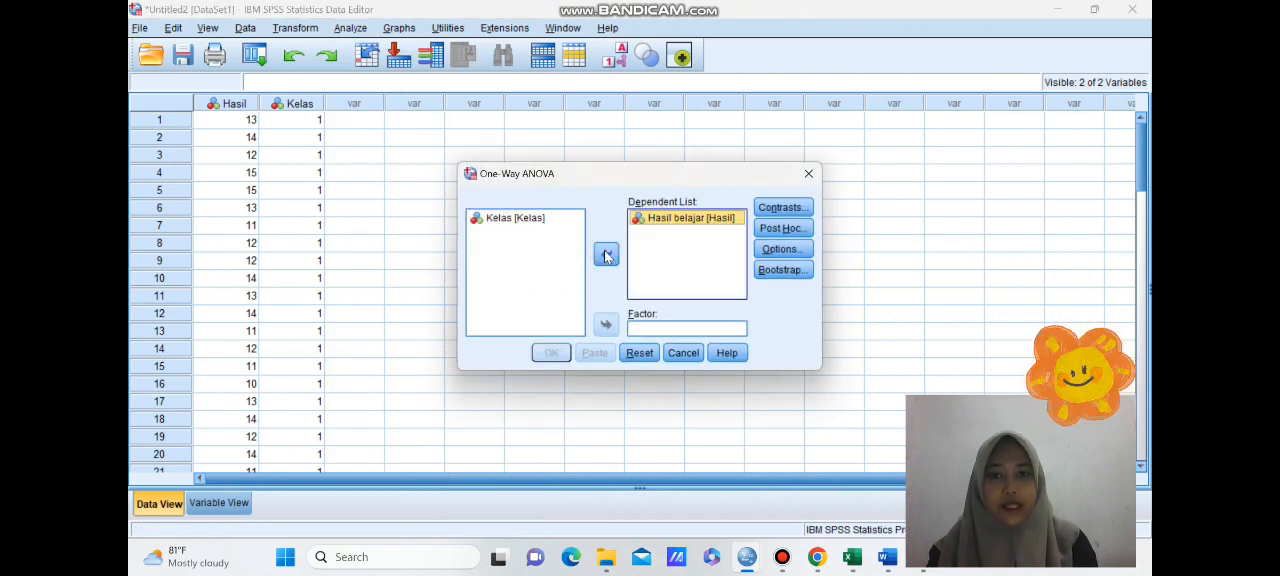
left_click(565, 217)
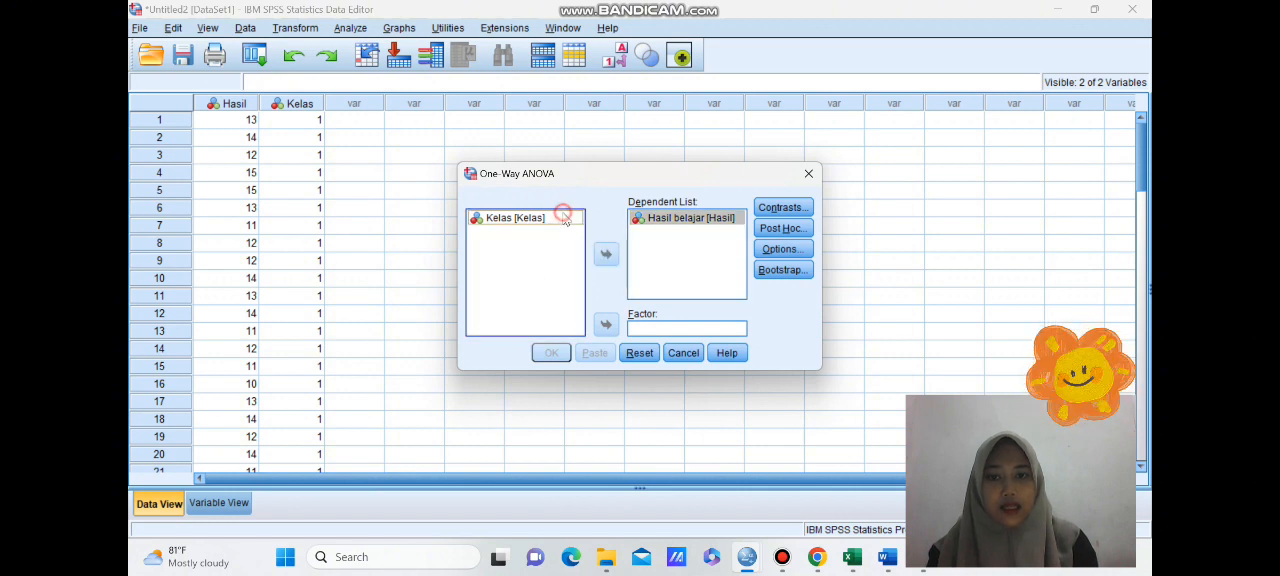
left_click(606, 325)
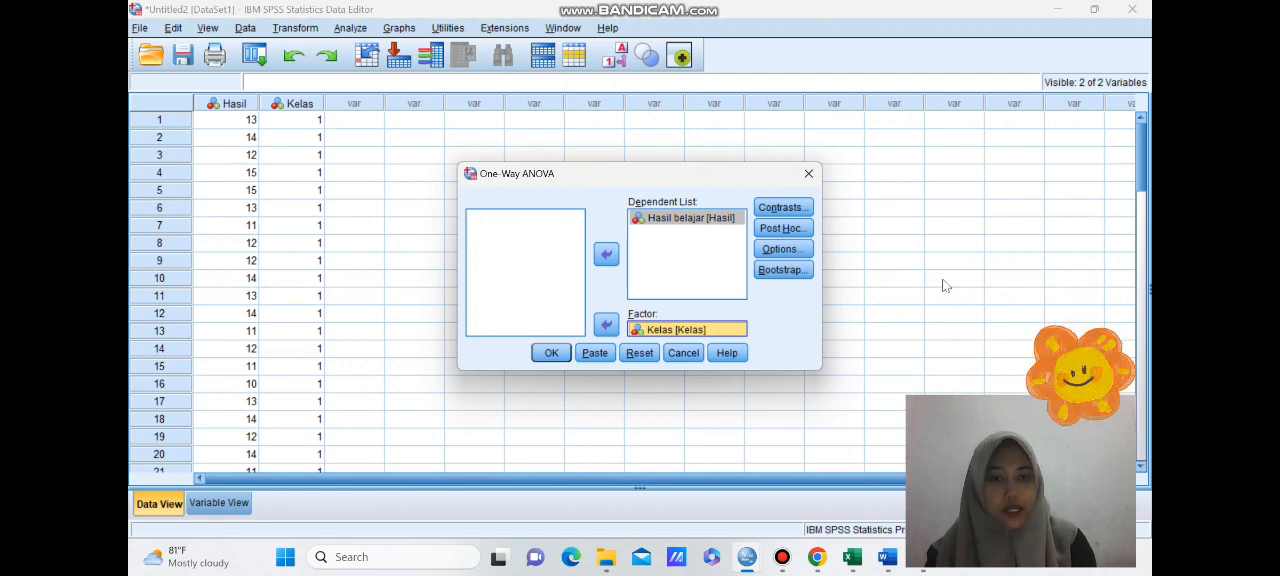
- Include the homogeneity of variance test in the One-Way ANOVA and run the analysis
left_click(797, 253)
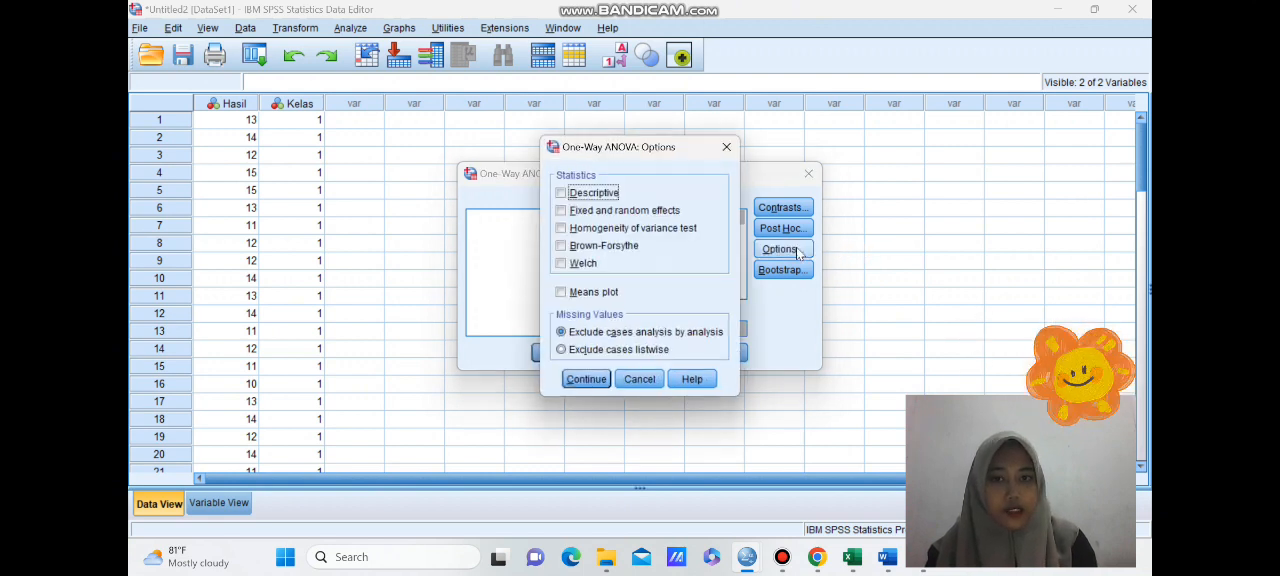
left_click(562, 228)
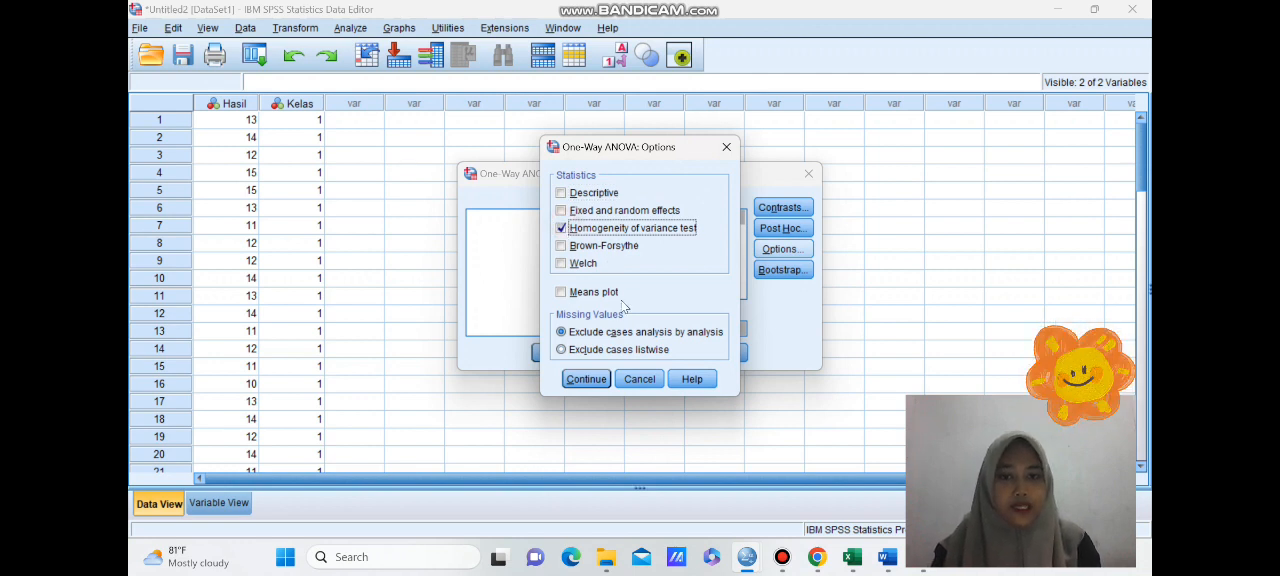
left_click(585, 378)
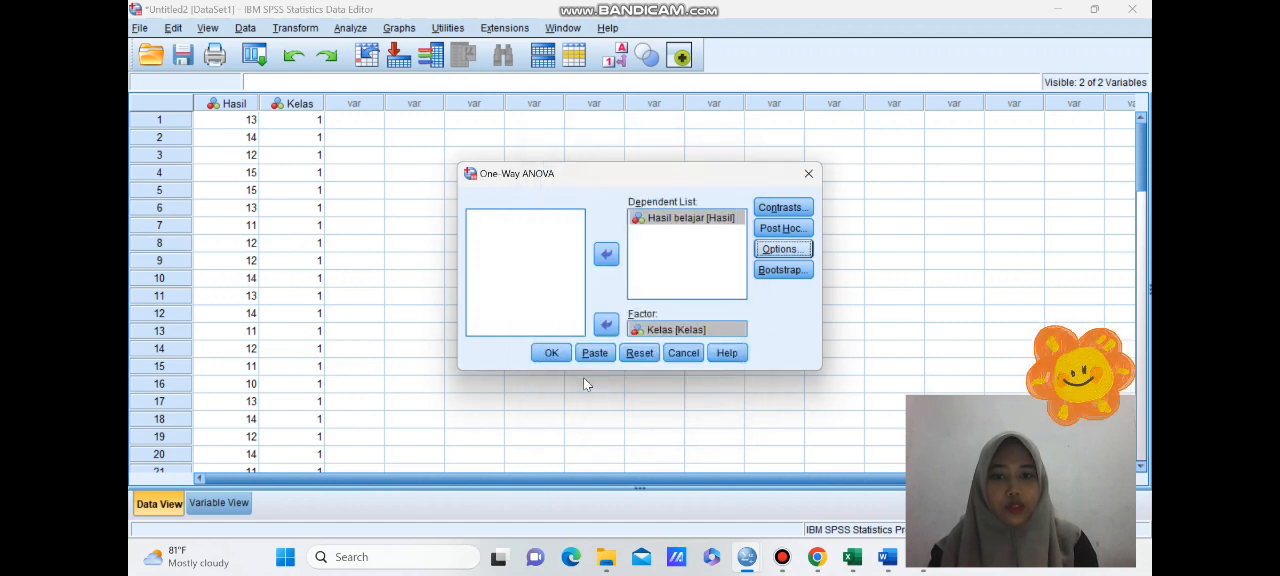
left_click(551, 354)
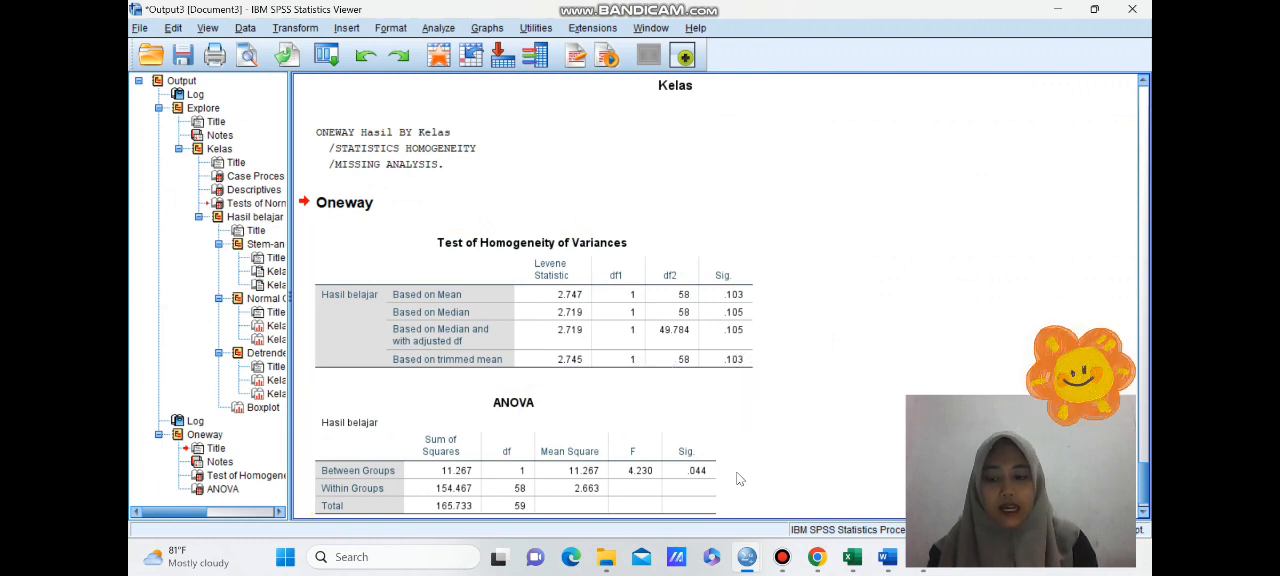
- Switch to the Word document SYARAT SIG, read the homogeneity interpretation rules against the Levene test output, and return to SPSS
mouse_move(739, 566)
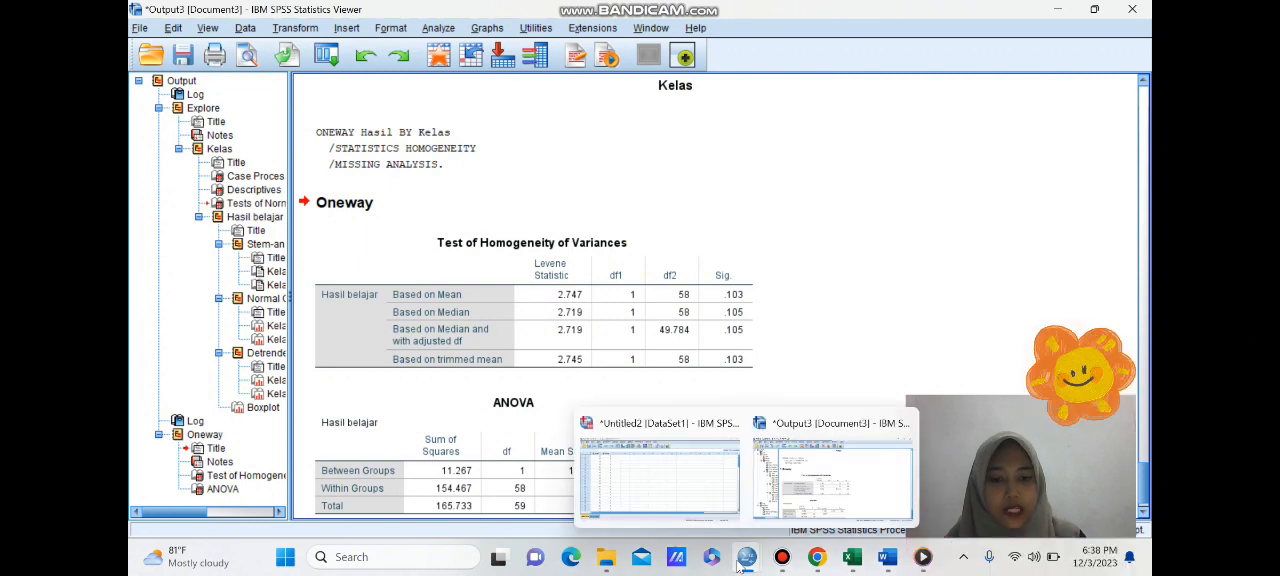
left_click(887, 557)
left_click_drag(602, 244, 603, 350)
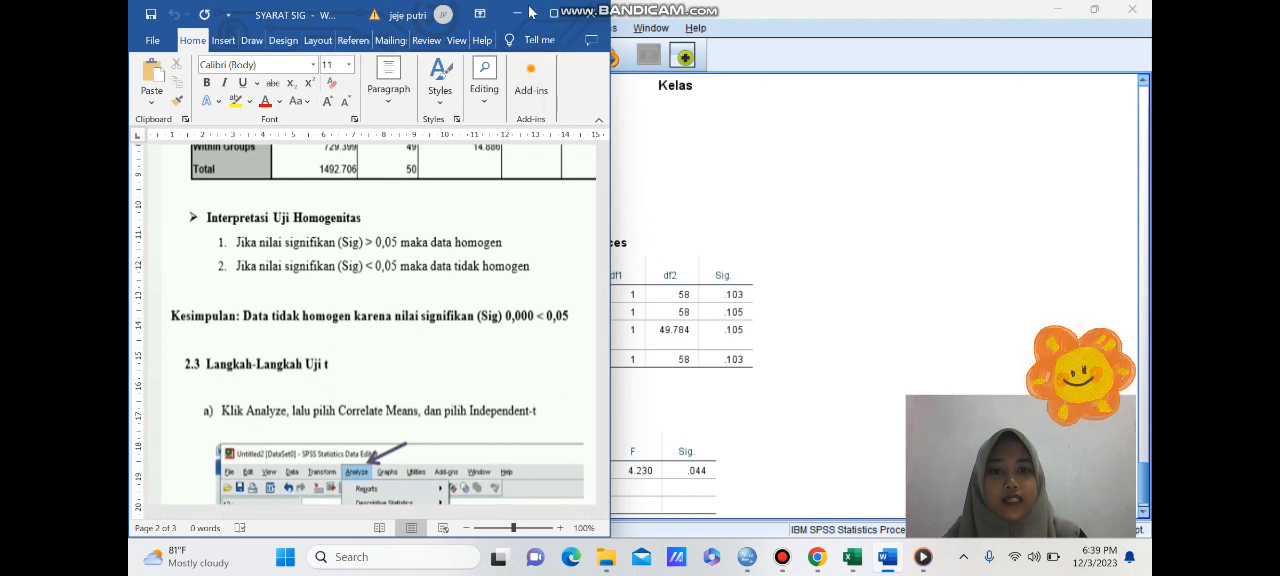
left_click(614, 157)
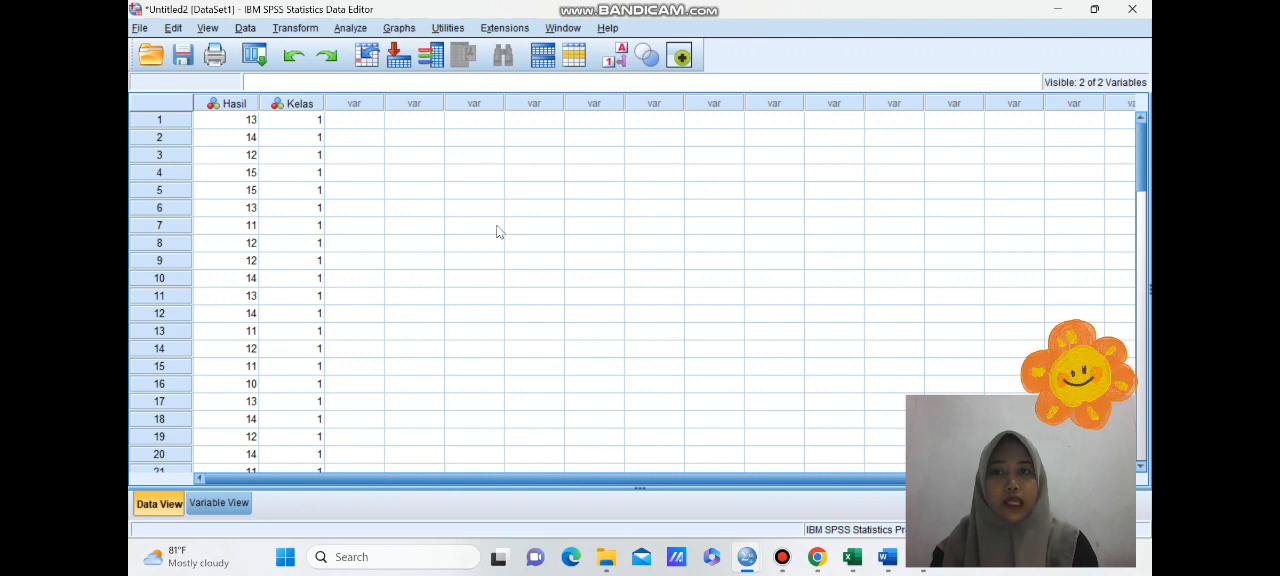
- Set up an Independent-Samples T Test from the data sheet with Hasil belajar as the test variable and Kelas as the grouping variable
left_click(357, 29)
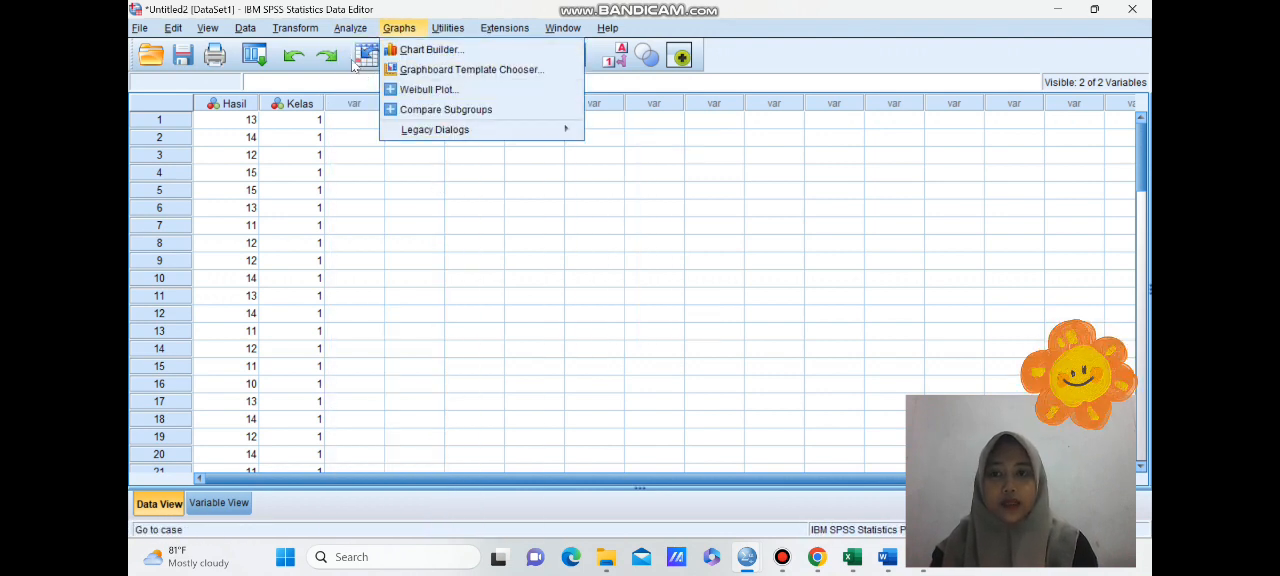
mouse_move(403, 121)
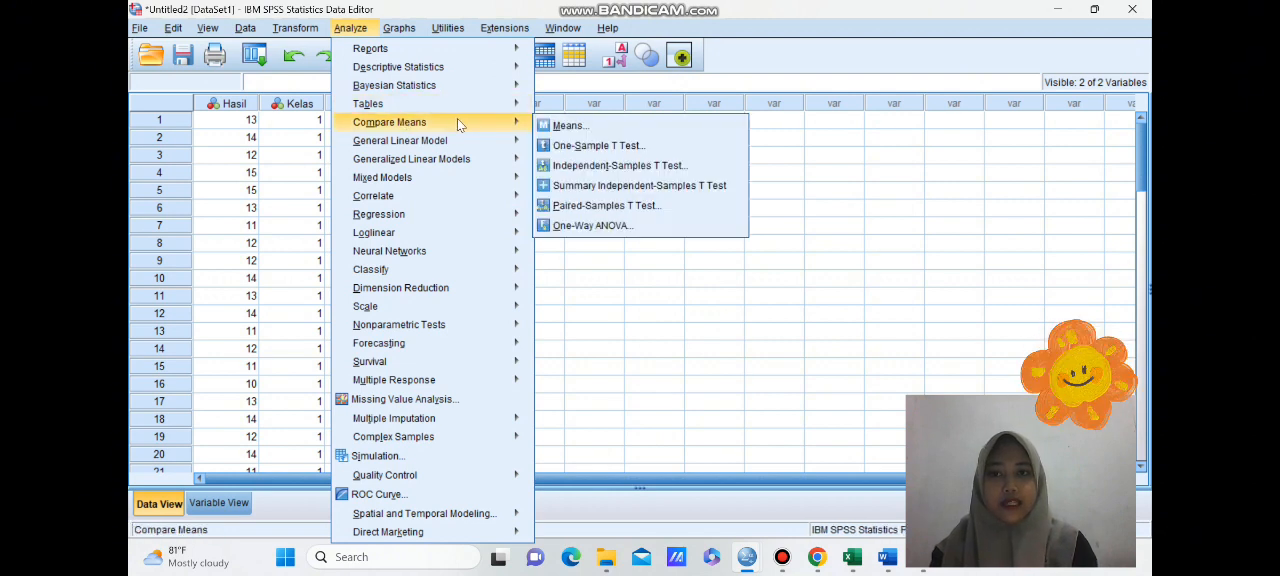
left_click(590, 166)
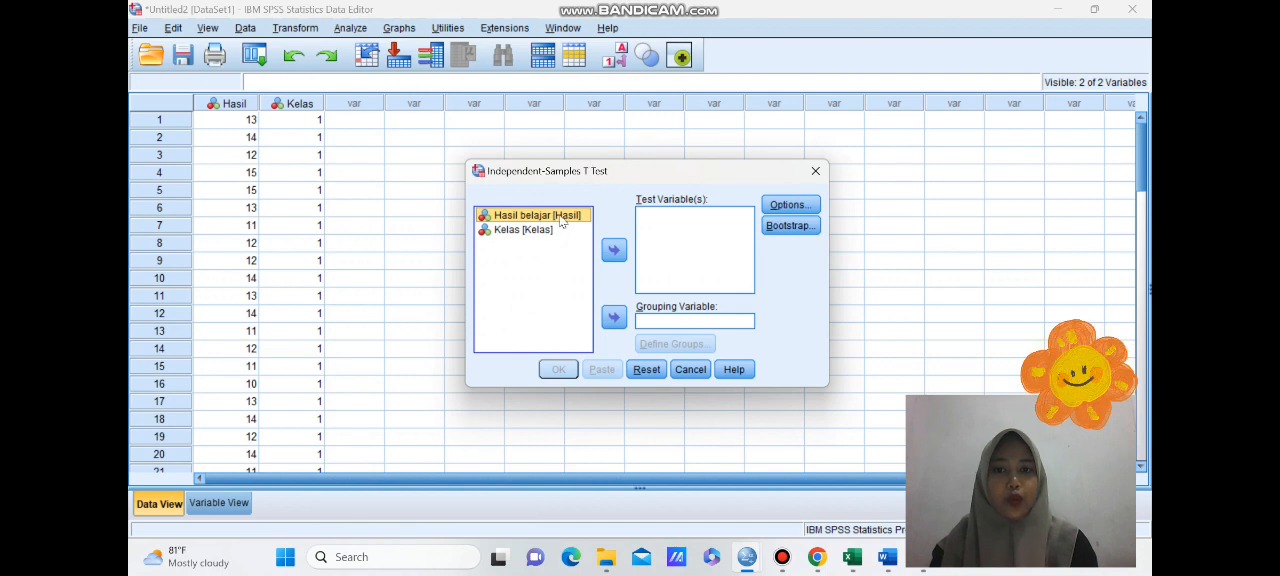
left_click(614, 251)
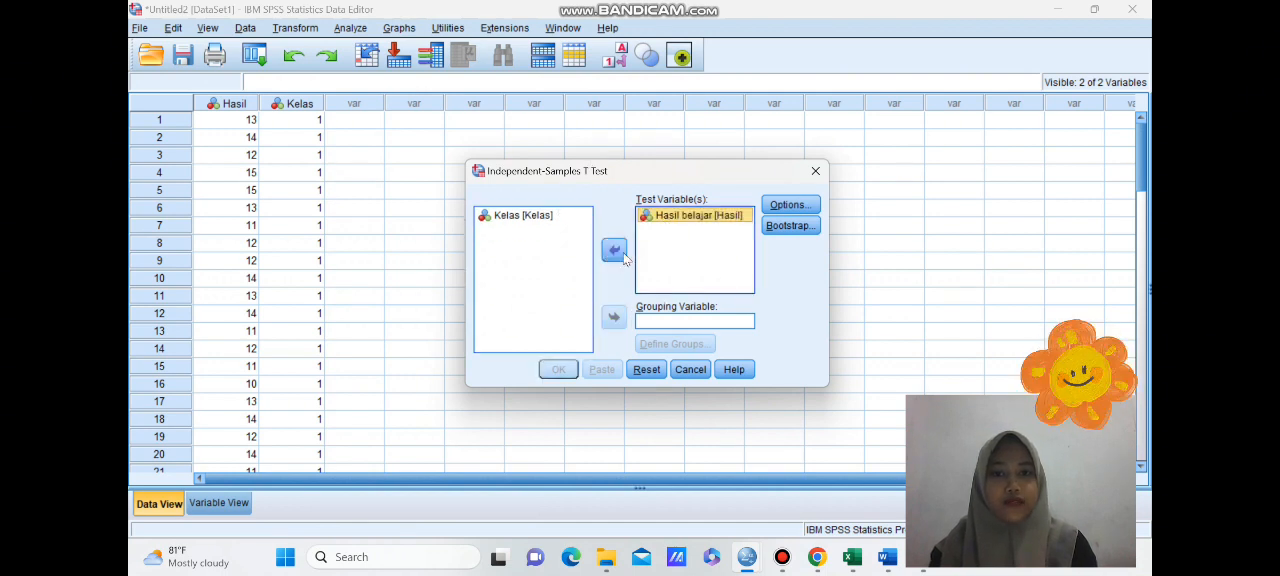
left_click(556, 217)
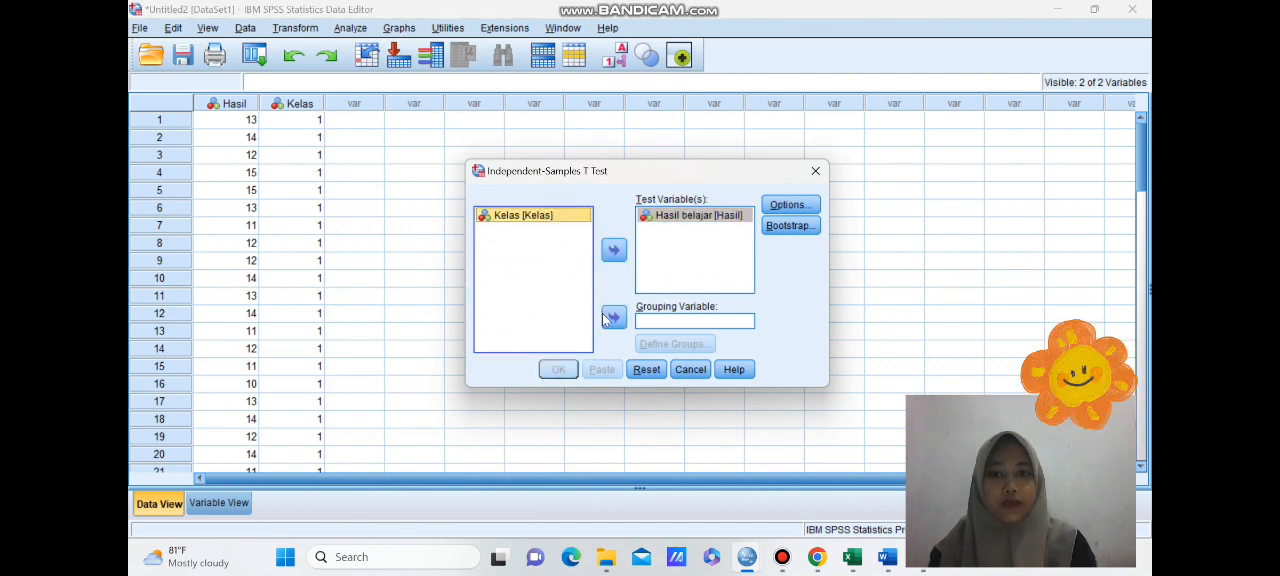
left_click(612, 318)
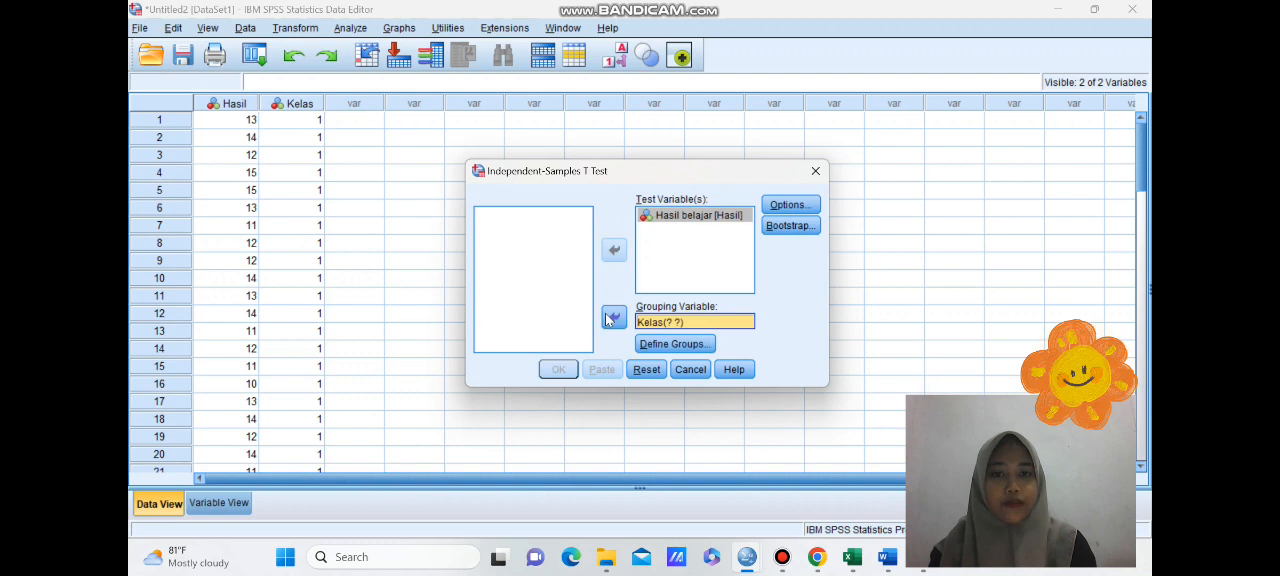
- Define the Kelas groups with the values 1 and 2, and run the Independent-Samples T Test
left_click(670, 344)
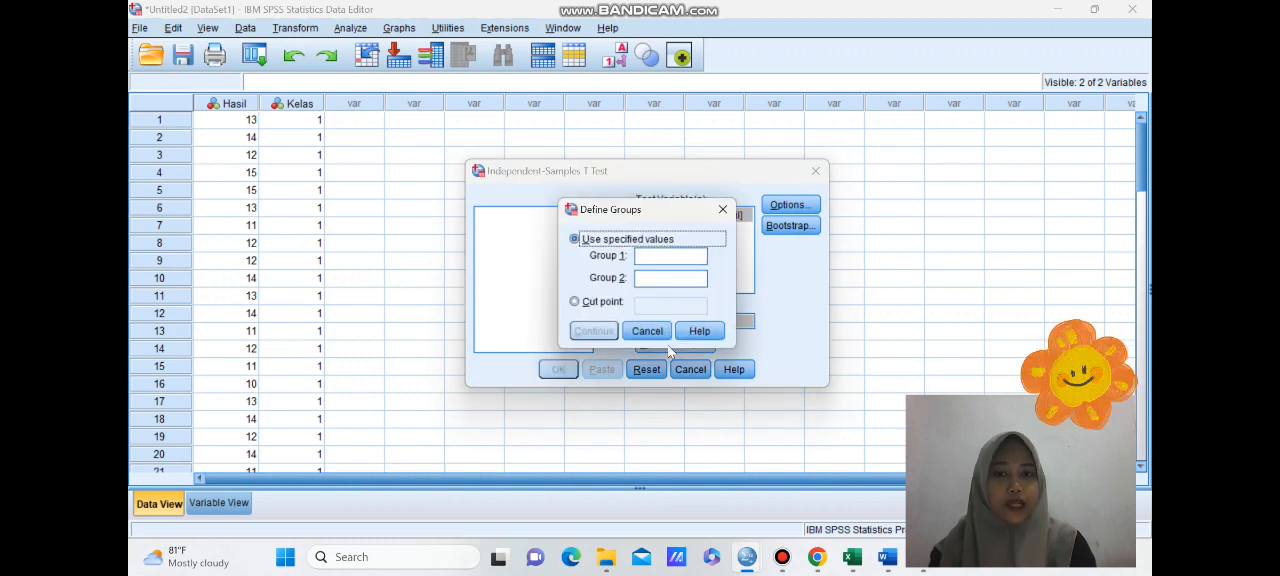
left_click(674, 257)
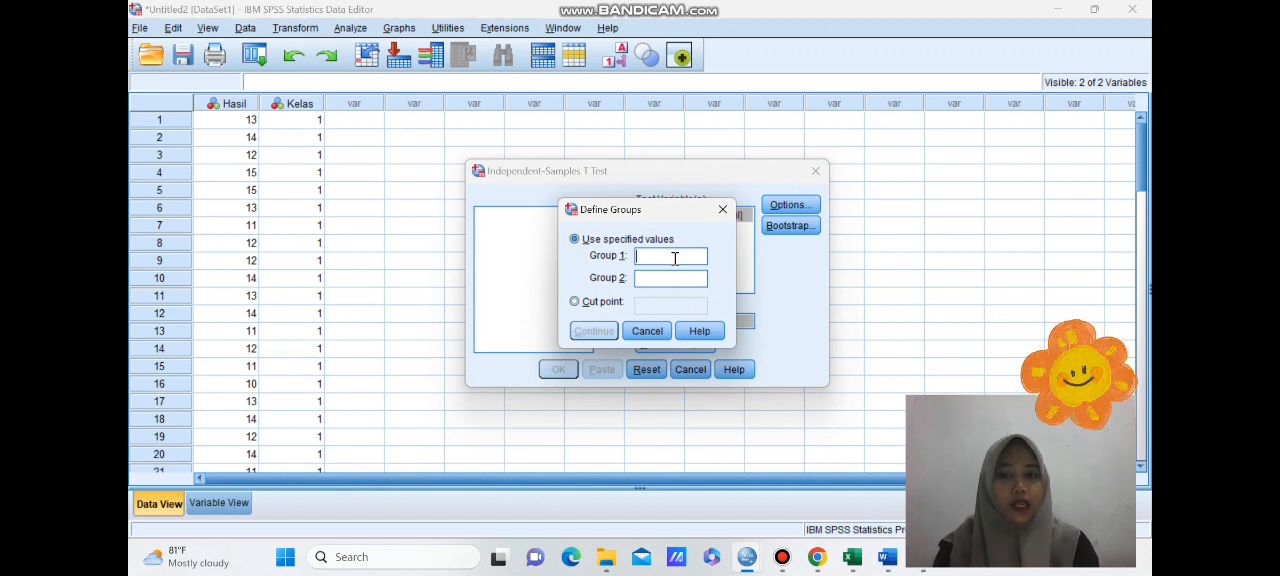
type("1")
left_click(666, 281)
type("2")
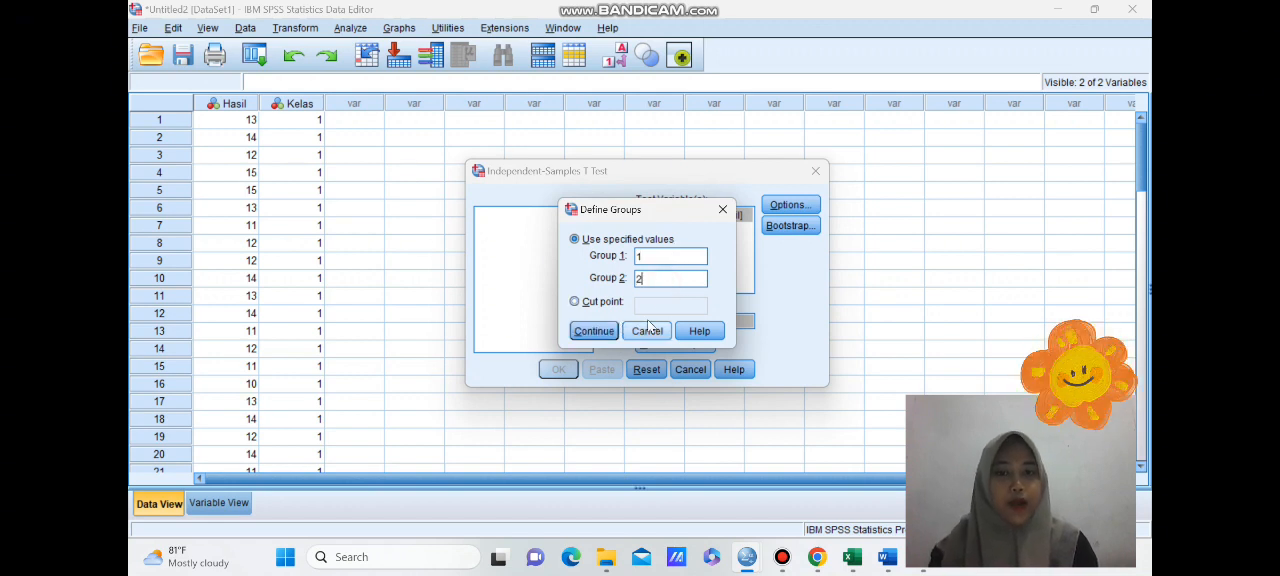
left_click(596, 332)
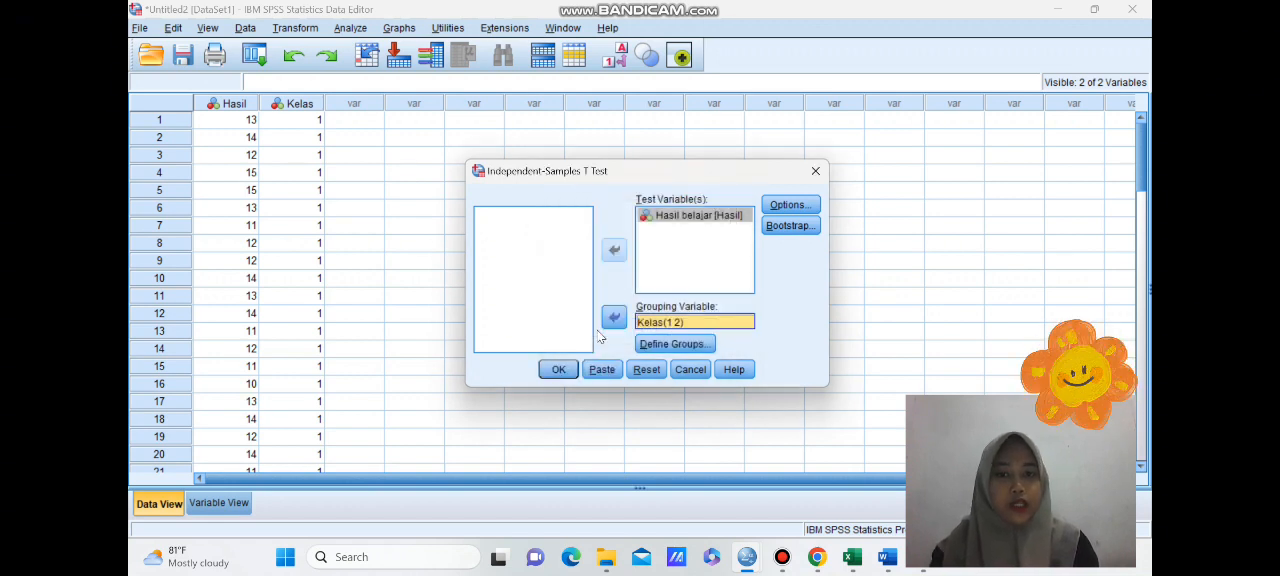
left_click(559, 371)
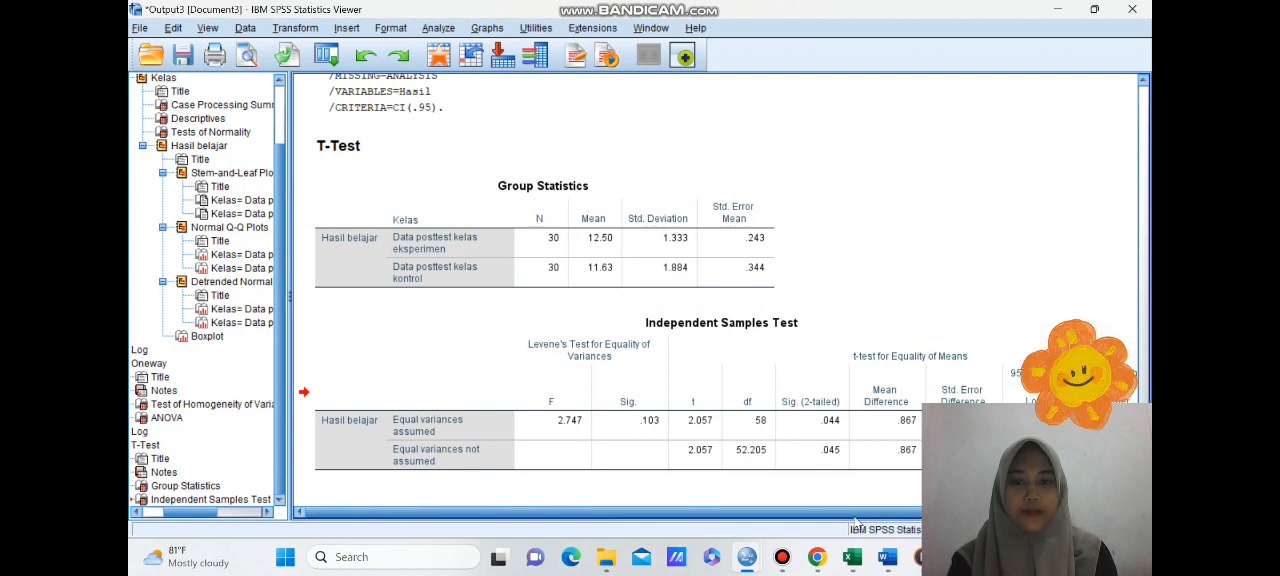
left_click_drag(895, 514, 911, 521)
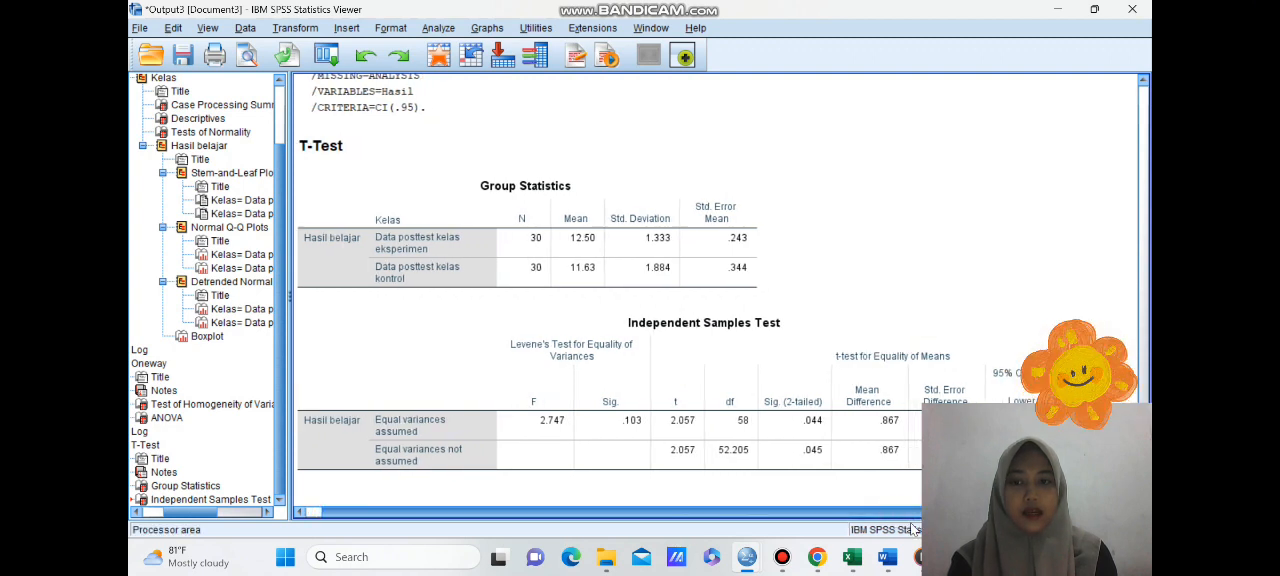
- Examine the Independent Samples Test table, read the t test interpretation rules in the Word document SYARAT SIG, and return to SPSS
left_click_drag(1120, 414, 1096, 101)
left_click(628, 346)
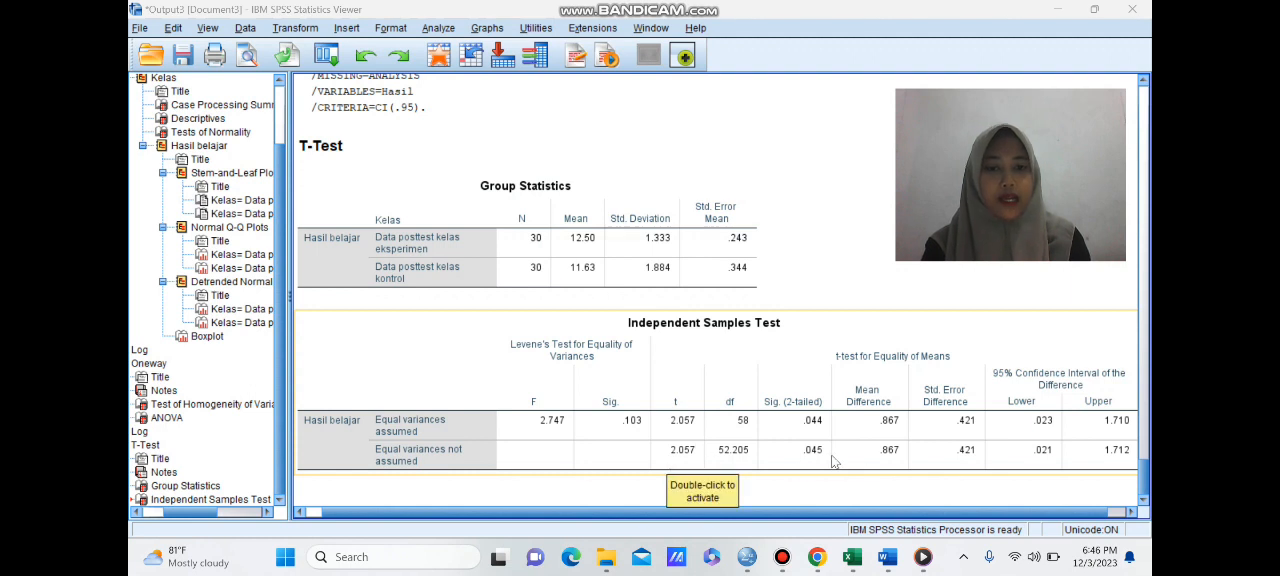
left_click_drag(985, 512, 1075, 513)
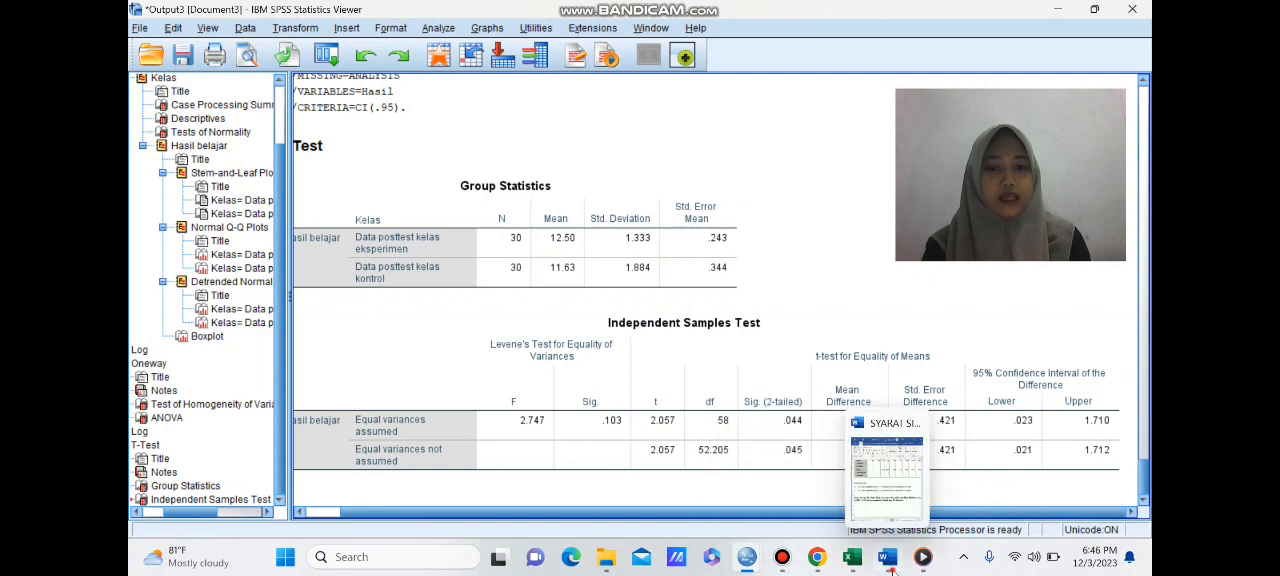
left_click(887, 557)
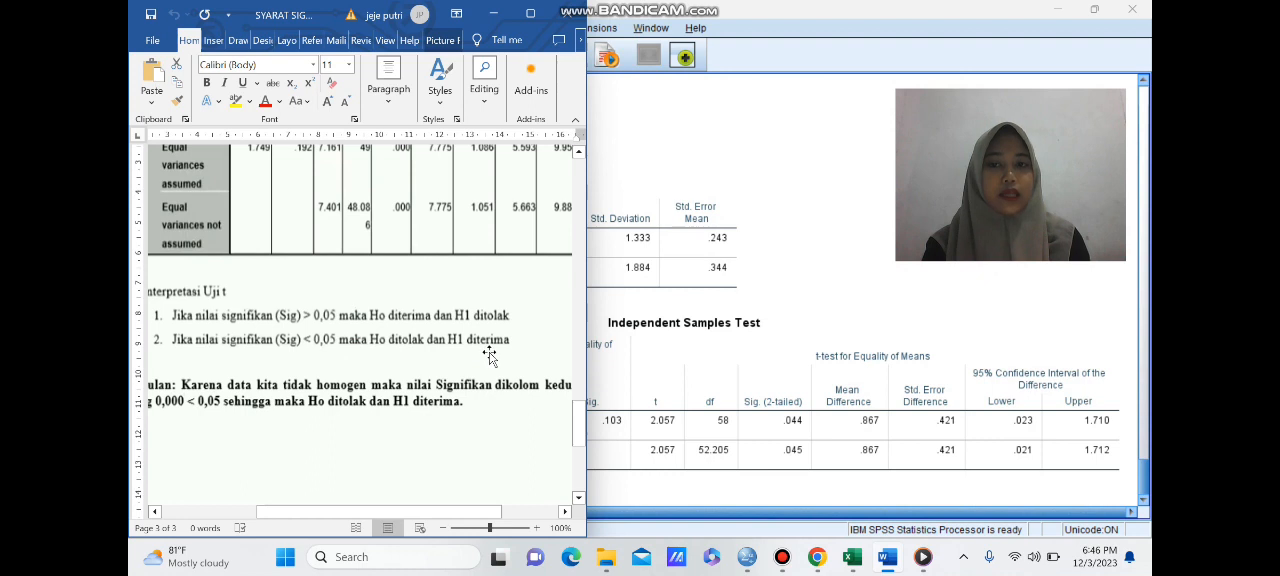
left_click(493, 14)
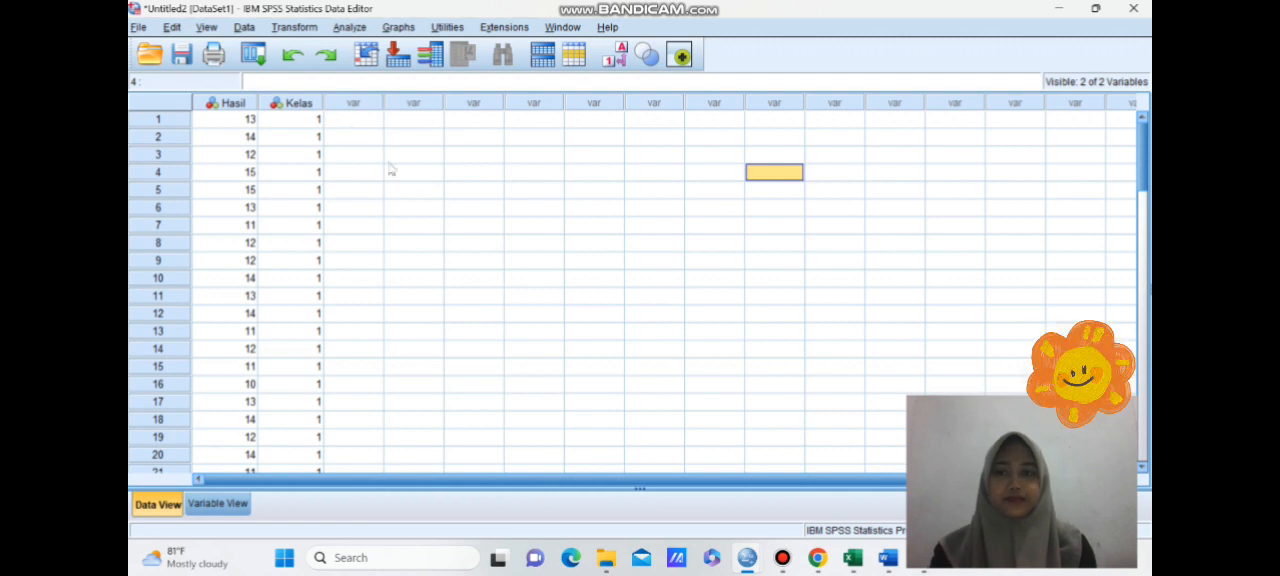
- Set up a nonparametric test for 2 Independent Samples with Hasil belajar as the test variable and Kelas as the grouping variable
left_click(350, 27)
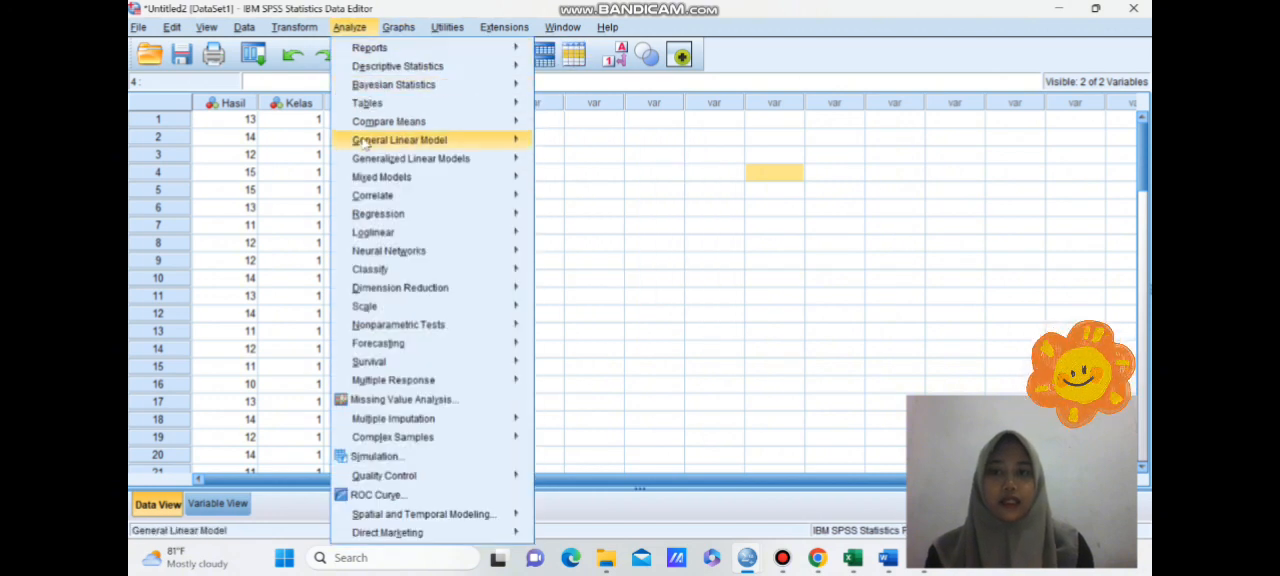
mouse_move(430, 332)
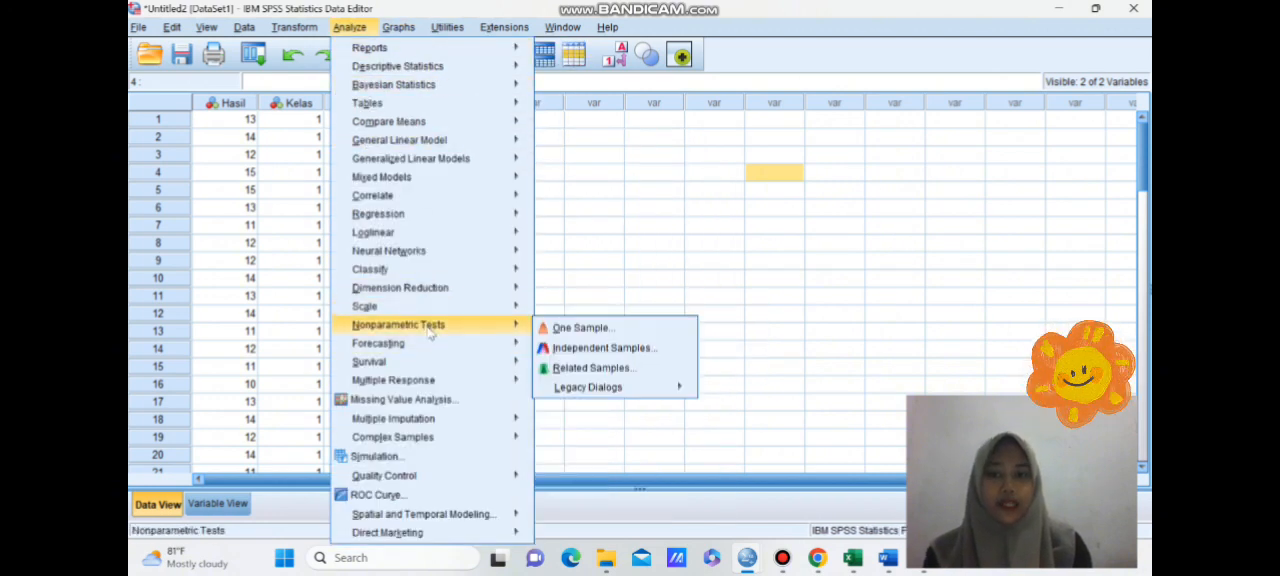
mouse_move(616, 395)
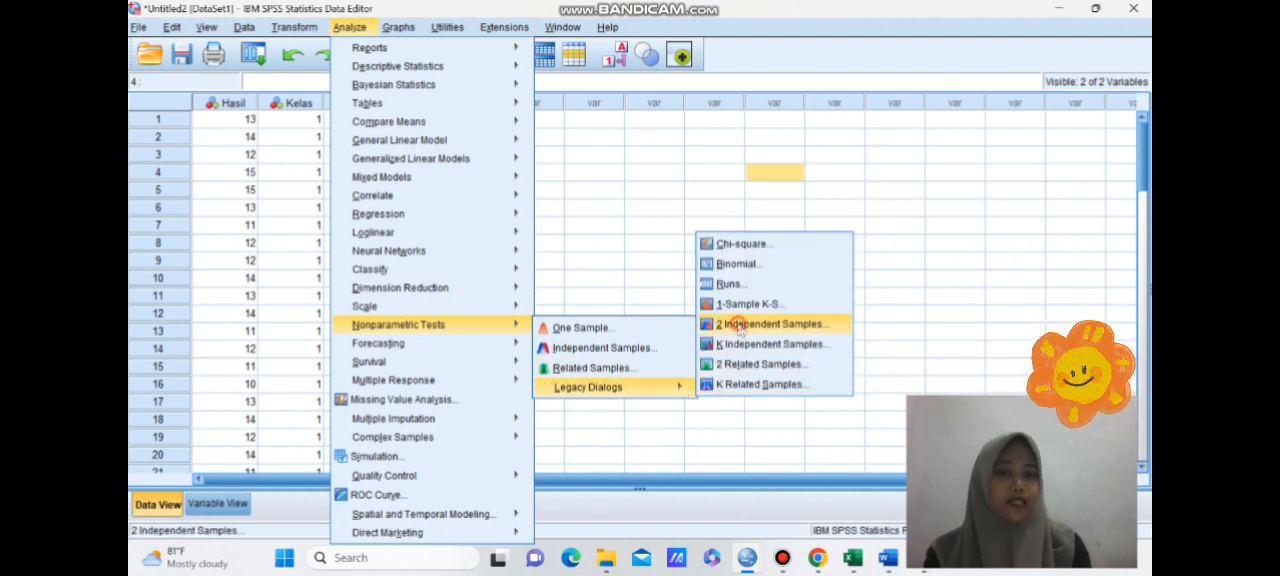
left_click(740, 330)
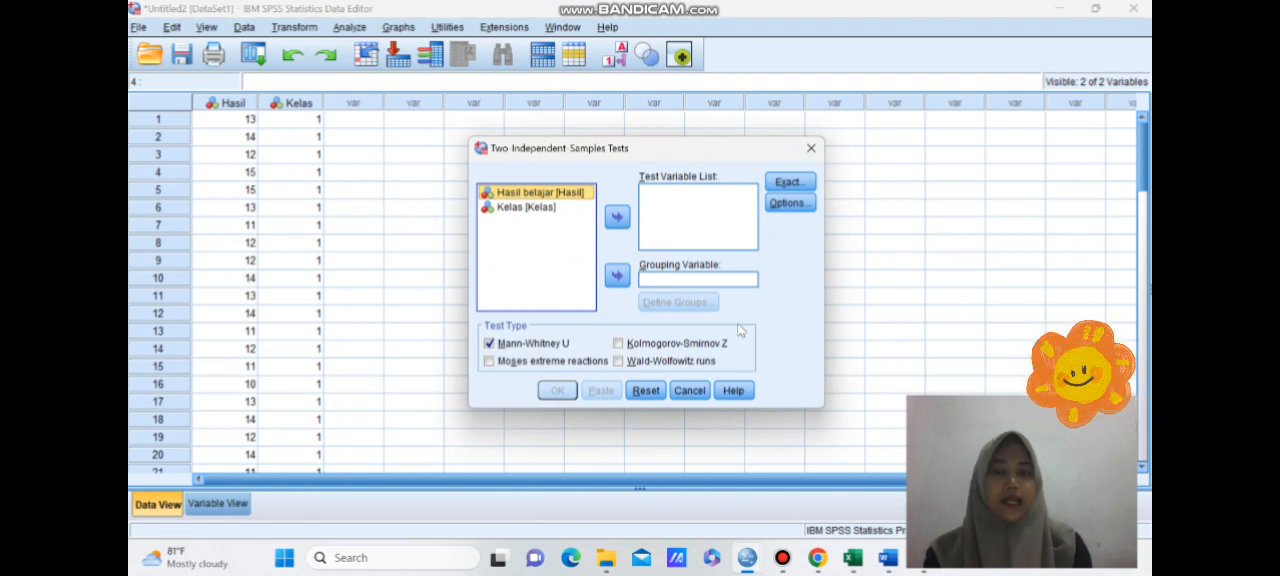
left_click(617, 218)
left_click(586, 202)
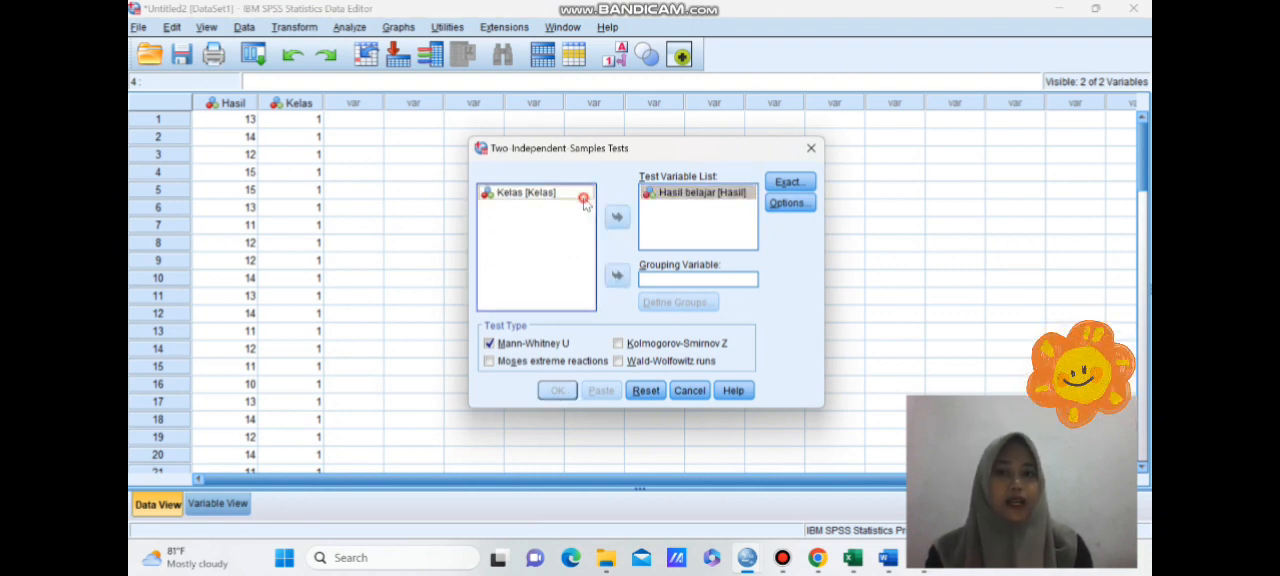
left_click(619, 285)
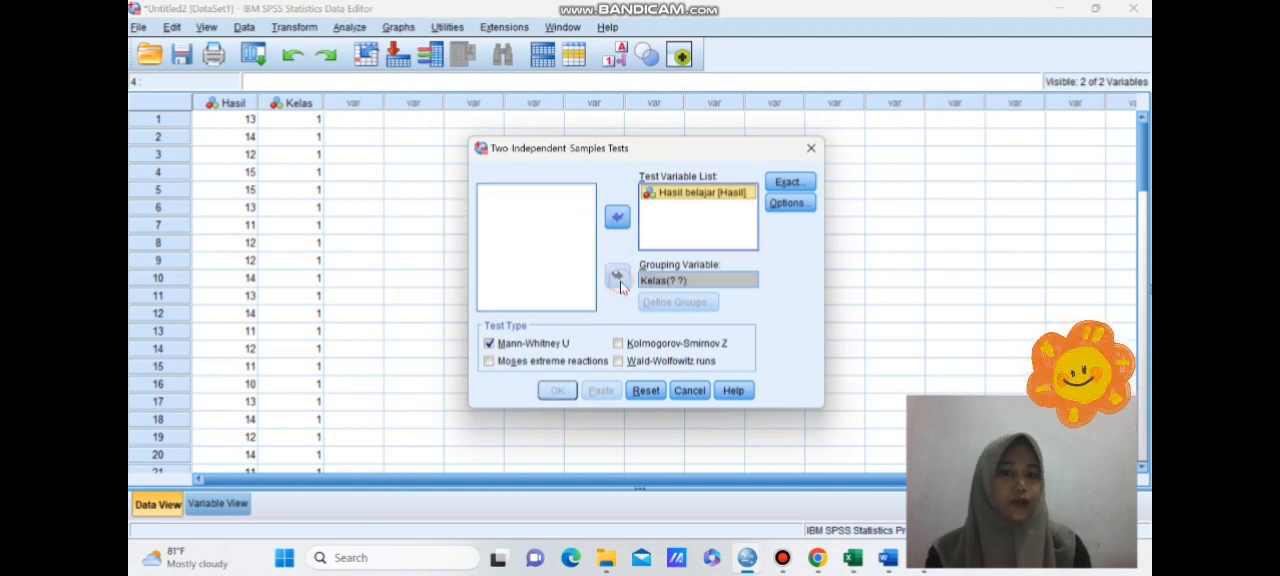
- Define the Kelas groups with the values 1 and 2, run the Mann-Whitney U test, and view its output tables
left_click(678, 302)
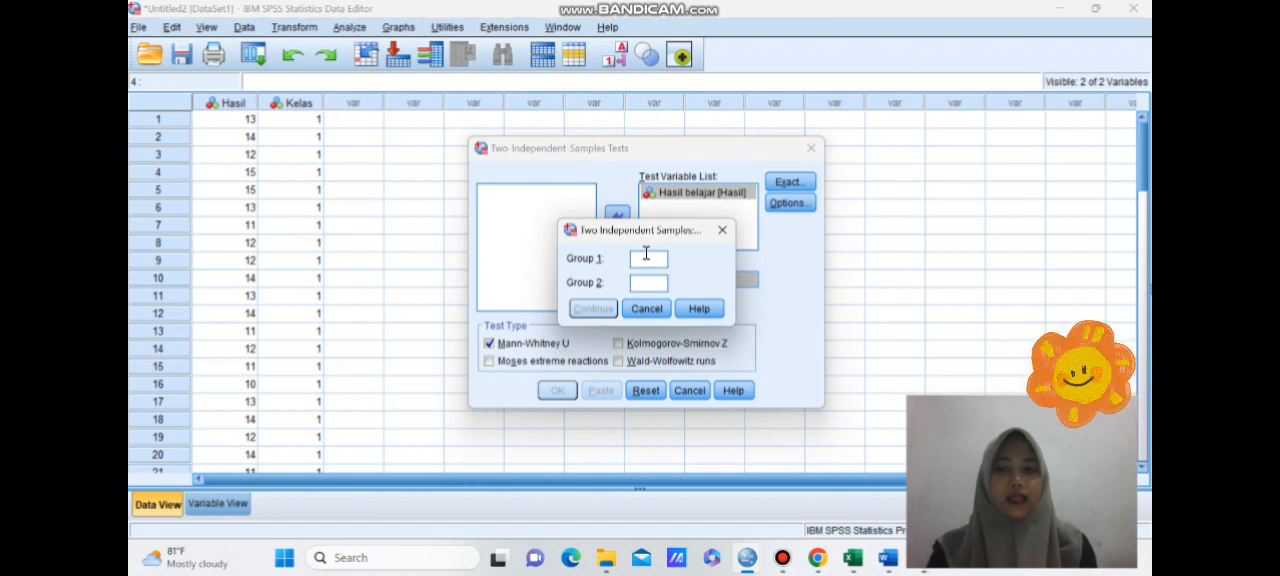
type("1")
left_click(638, 284)
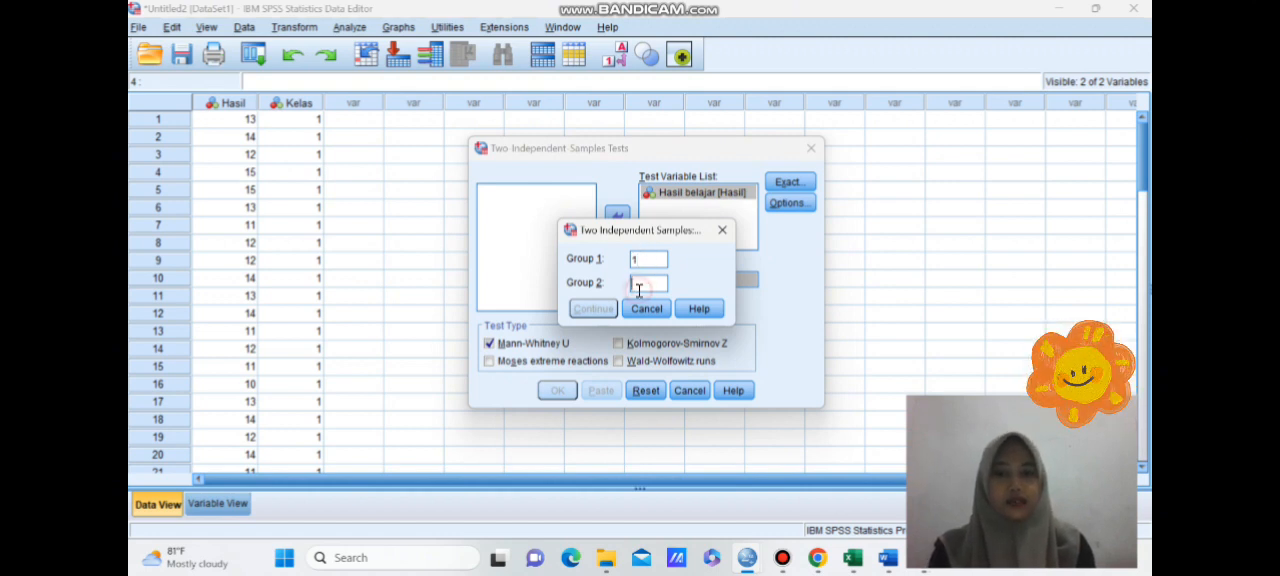
type("2")
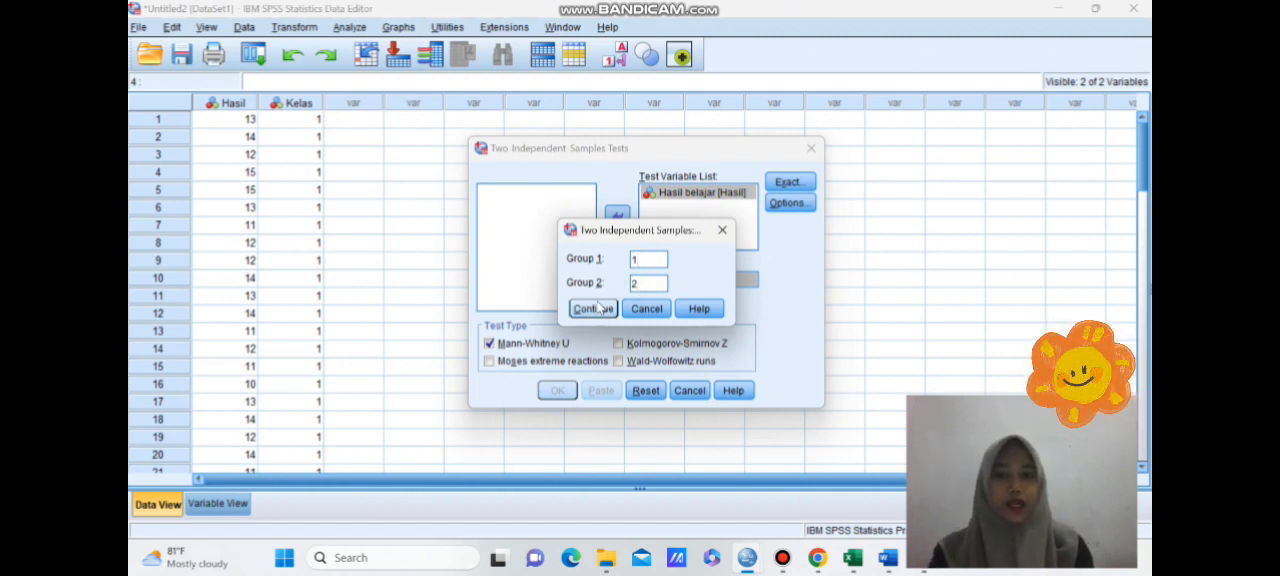
left_click(594, 309)
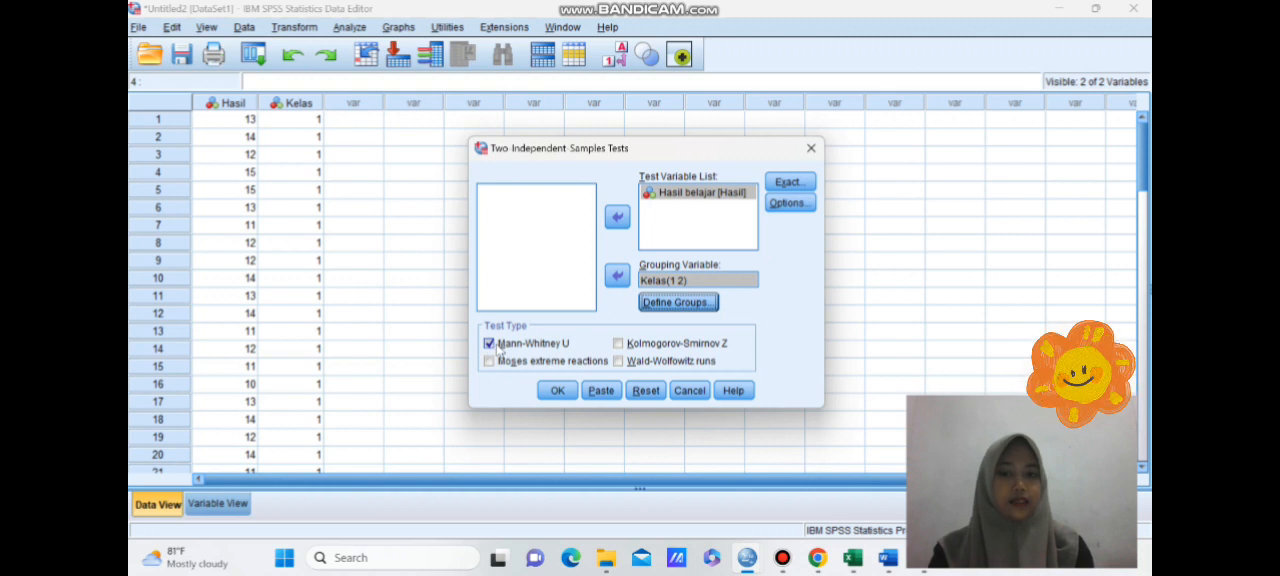
left_click(555, 391)
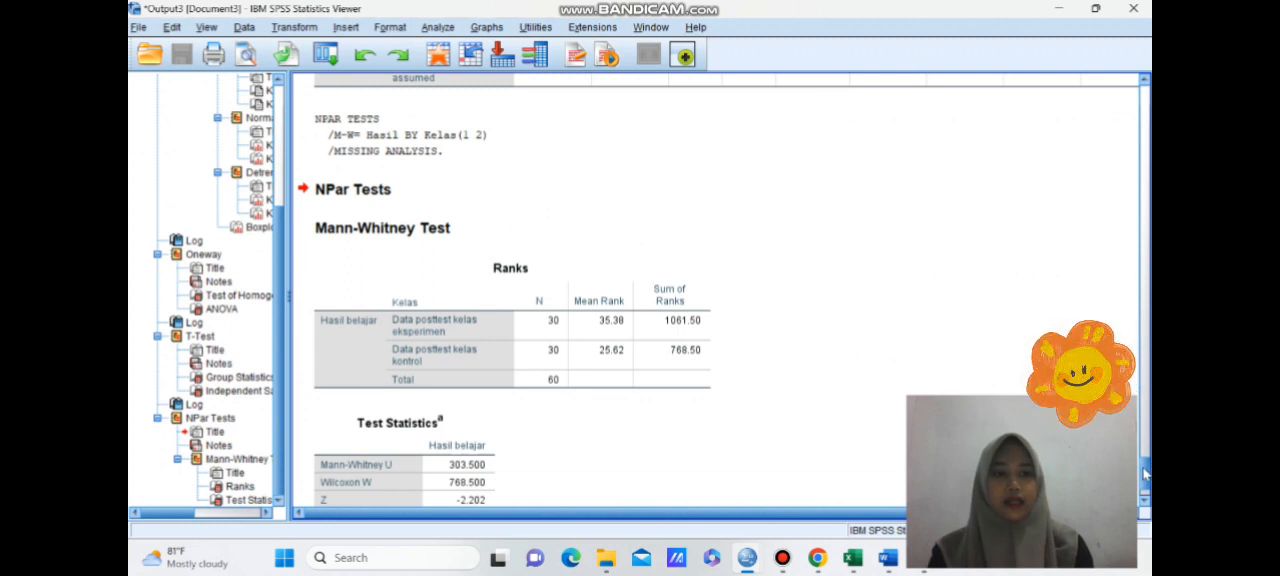
left_click_drag(1145, 472, 1145, 486)
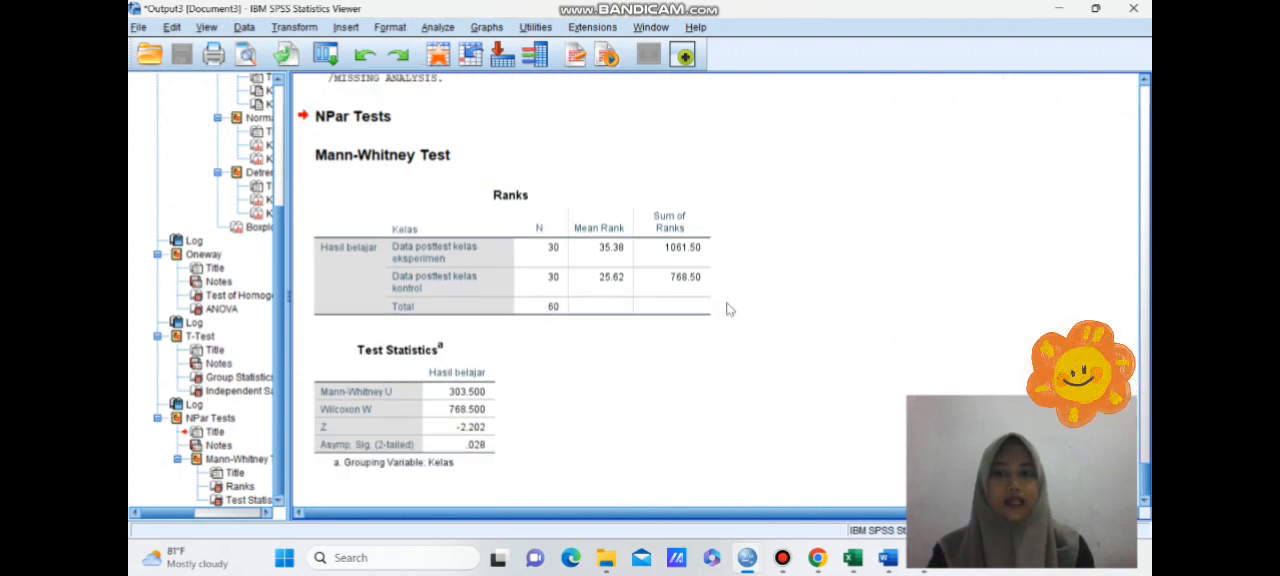